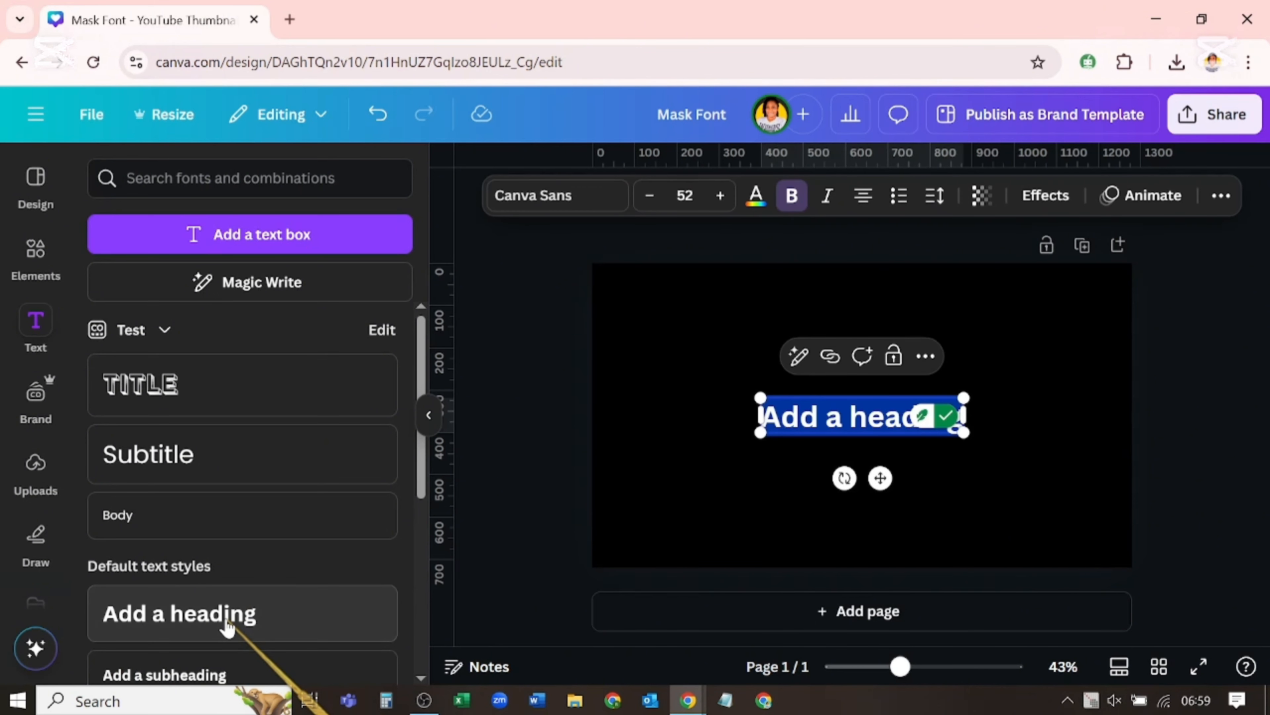
# Step: Replace the heading's placeholder text with "love" and set it in uppercase
pyautogui.write('love')
pyautogui.click(1220, 194)
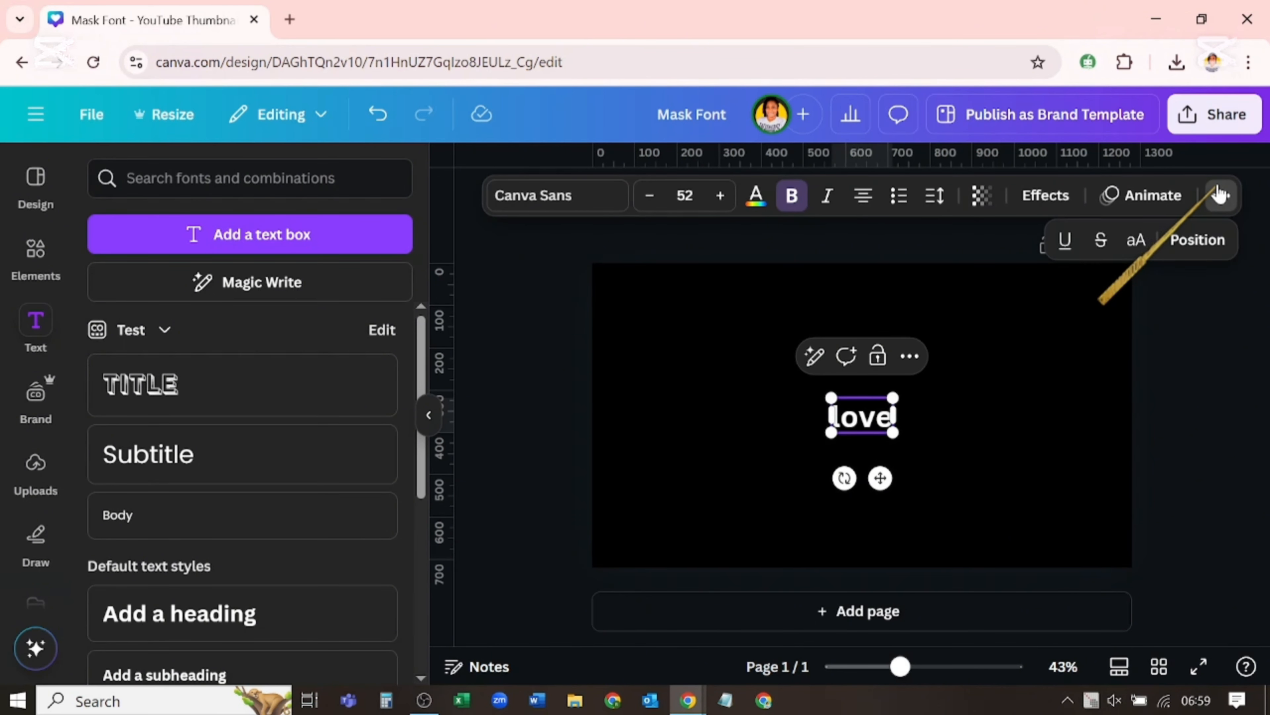
pyautogui.click(1134, 242)
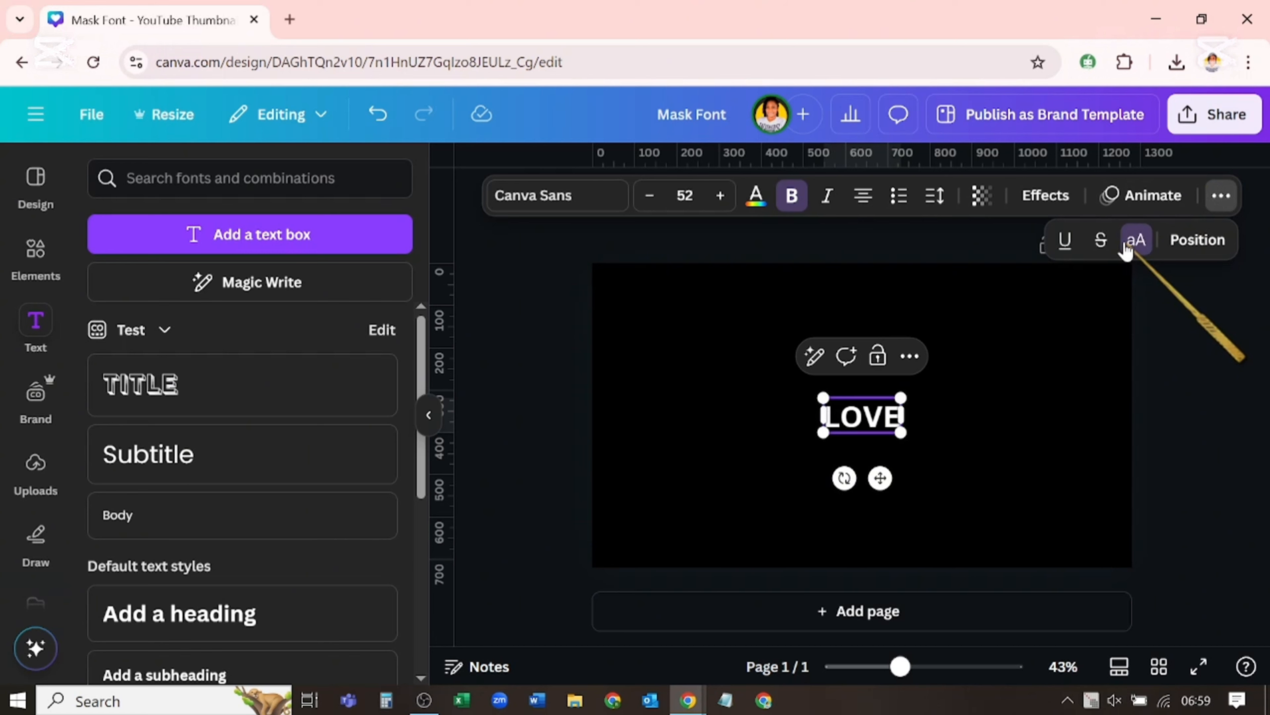
# Step: Change the LOVE heading's font to Permanent Marker
pyautogui.click(581, 196)
pyautogui.scroll(-3, 383, 414)
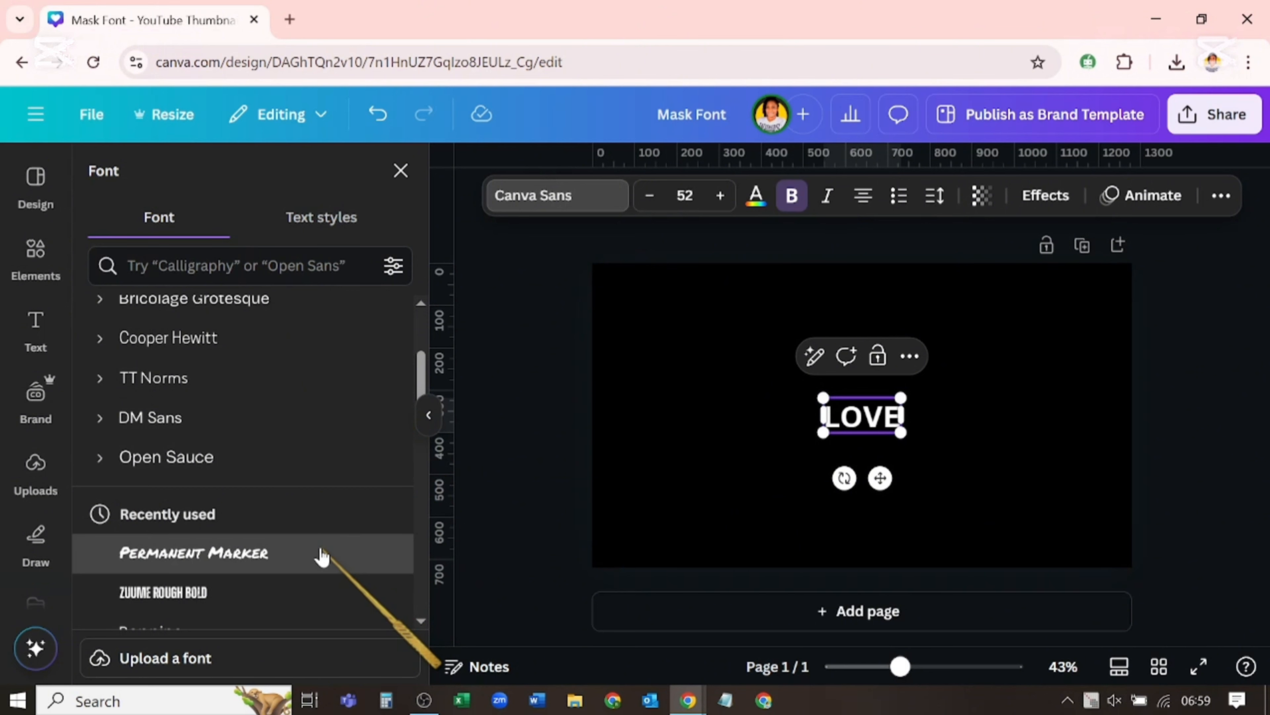
pyautogui.click(319, 552)
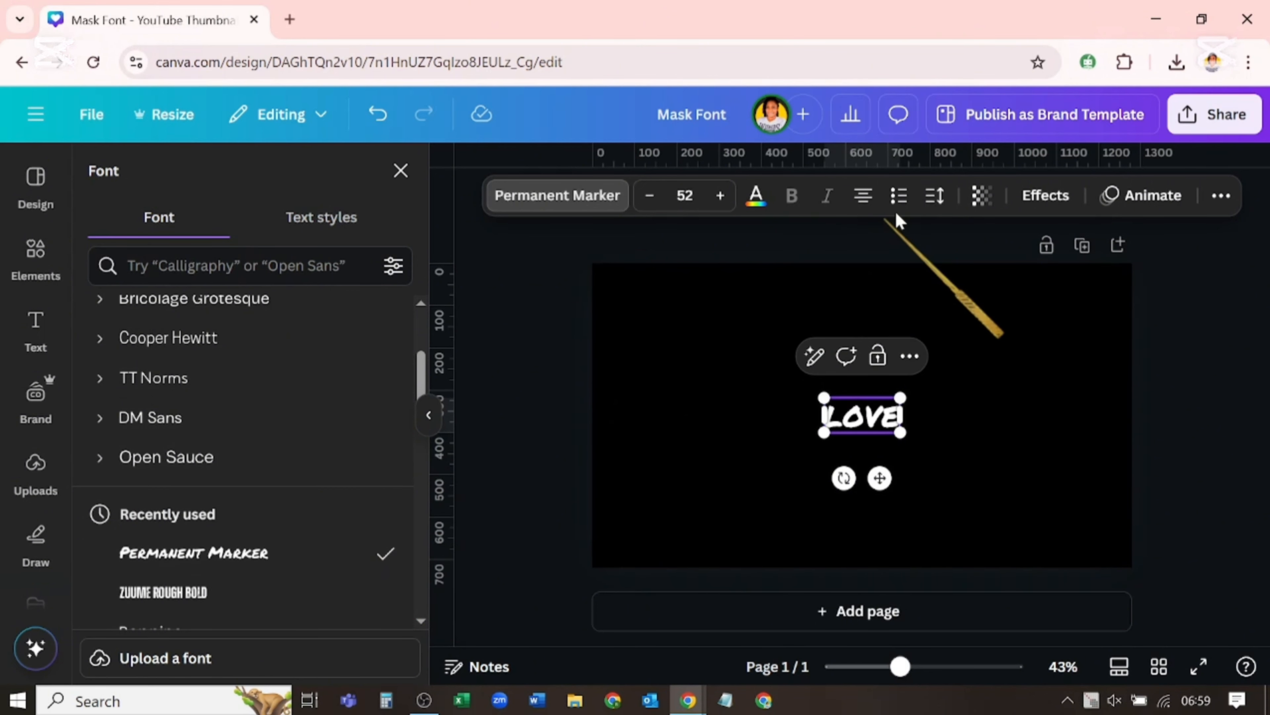
# Step: Widen the LOVE heading's letter spacing and enlarge it to about size 301 so it spans the full page width
pyautogui.click(934, 196)
pyautogui.moveTo(864, 277); pyautogui.dragTo(884, 277)
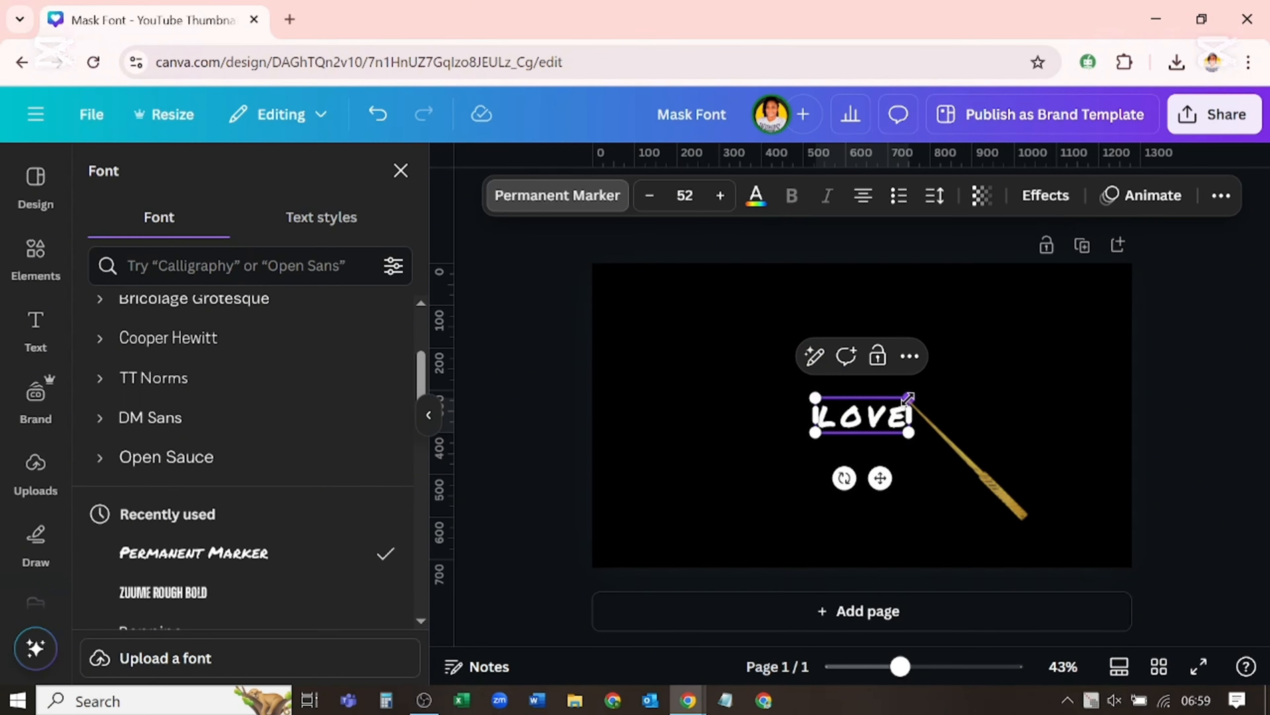
pyautogui.moveTo(910, 398); pyautogui.dragTo(1103, 325)
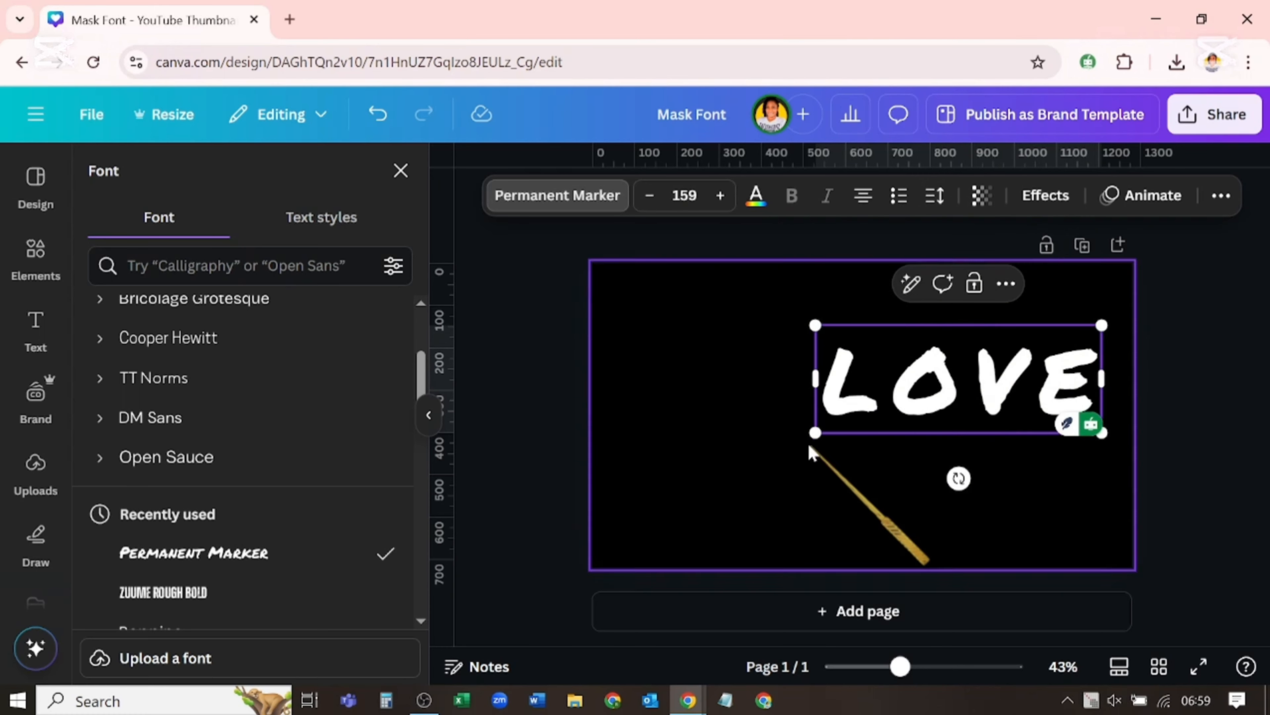
pyautogui.moveTo(815, 432); pyautogui.dragTo(592, 516)
# Step: Download the design as a PNG, and delete the LOVE text from the page
pyautogui.click(1180, 119)
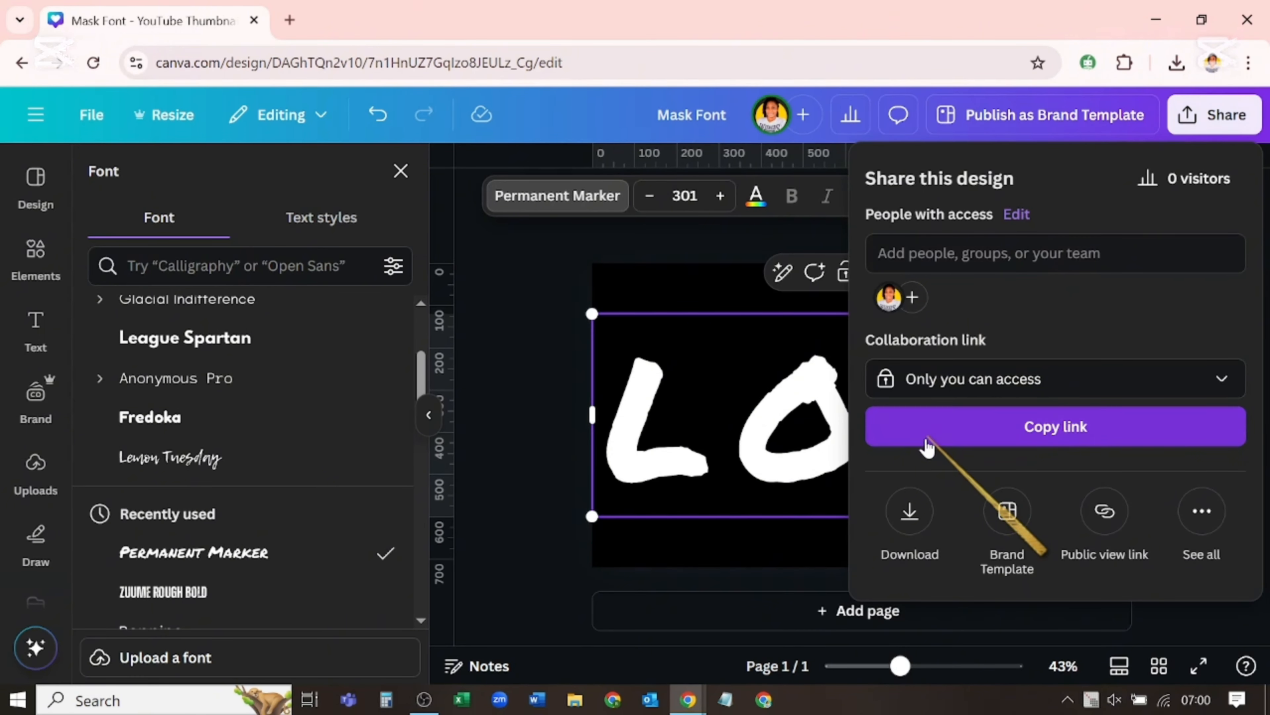
pyautogui.click(910, 515)
pyautogui.click(904, 558)
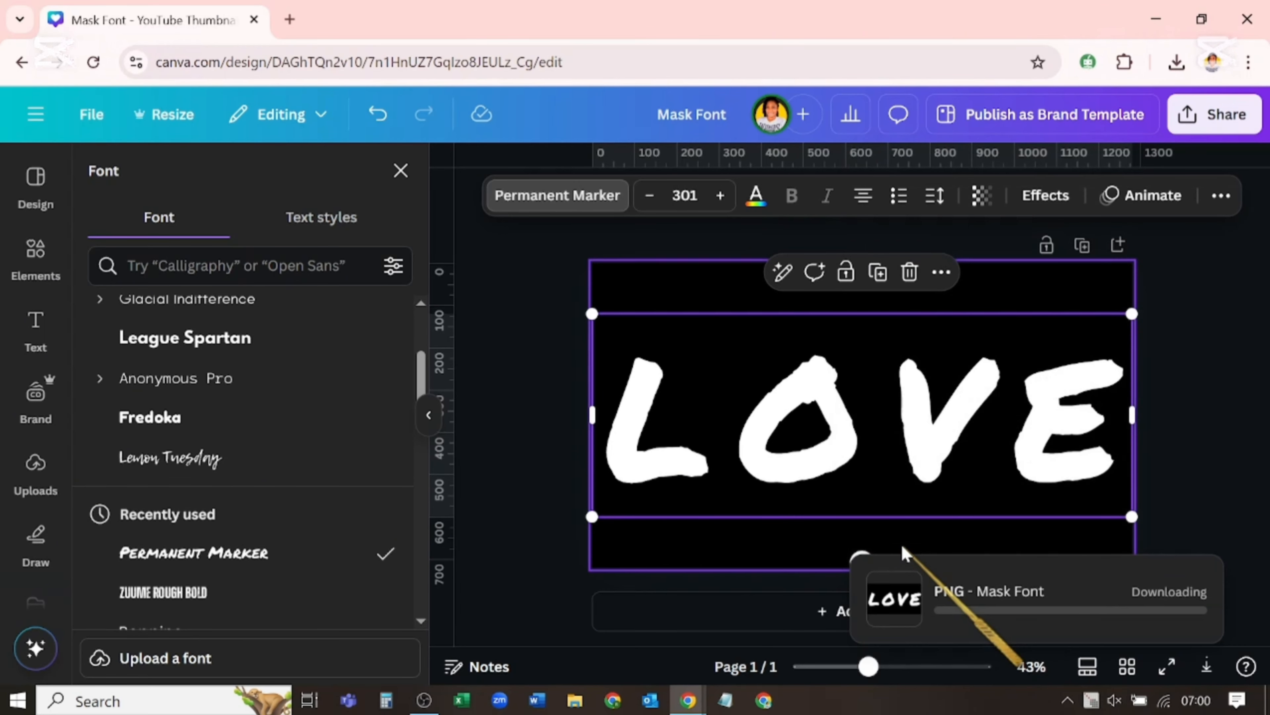
pyautogui.click(908, 272)
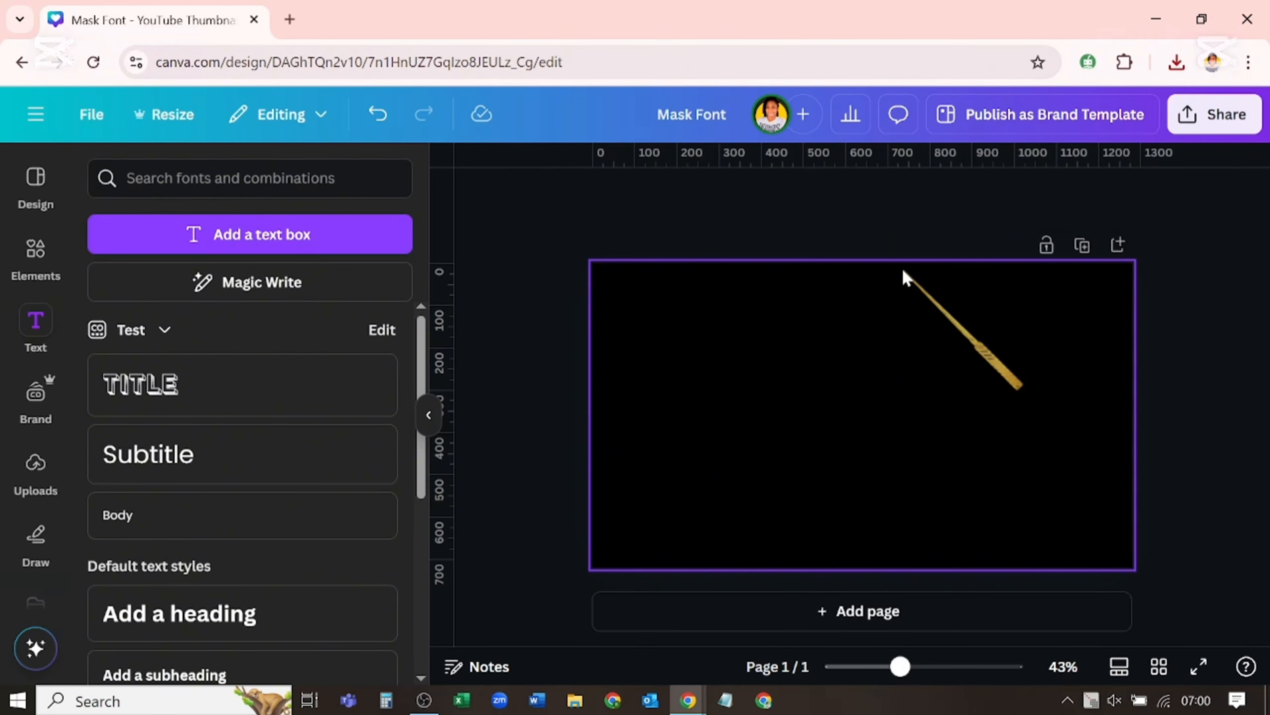
# Step: Place the downloaded Mask Font (5).png on the page and enlarge it to cover the whole page
pyautogui.click(1173, 68)
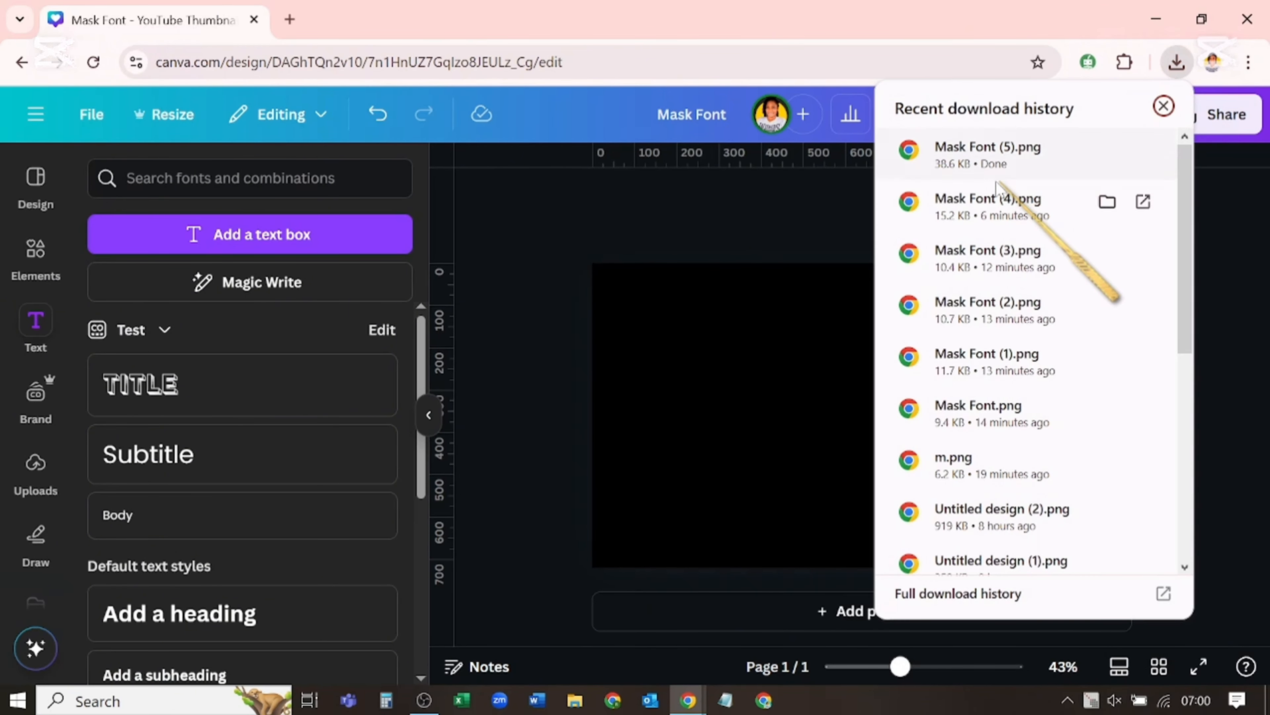
pyautogui.moveTo(990, 165); pyautogui.dragTo(768, 391)
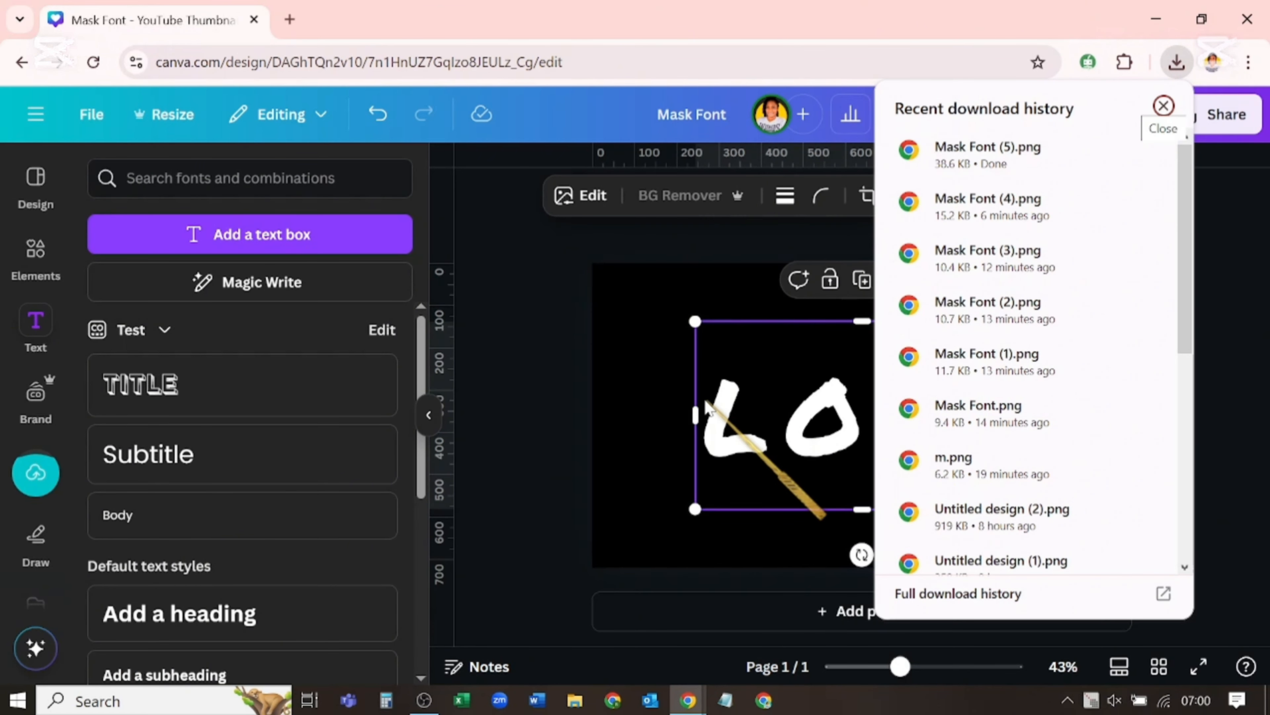
pyautogui.moveTo(854, 402); pyautogui.dragTo(755, 348)
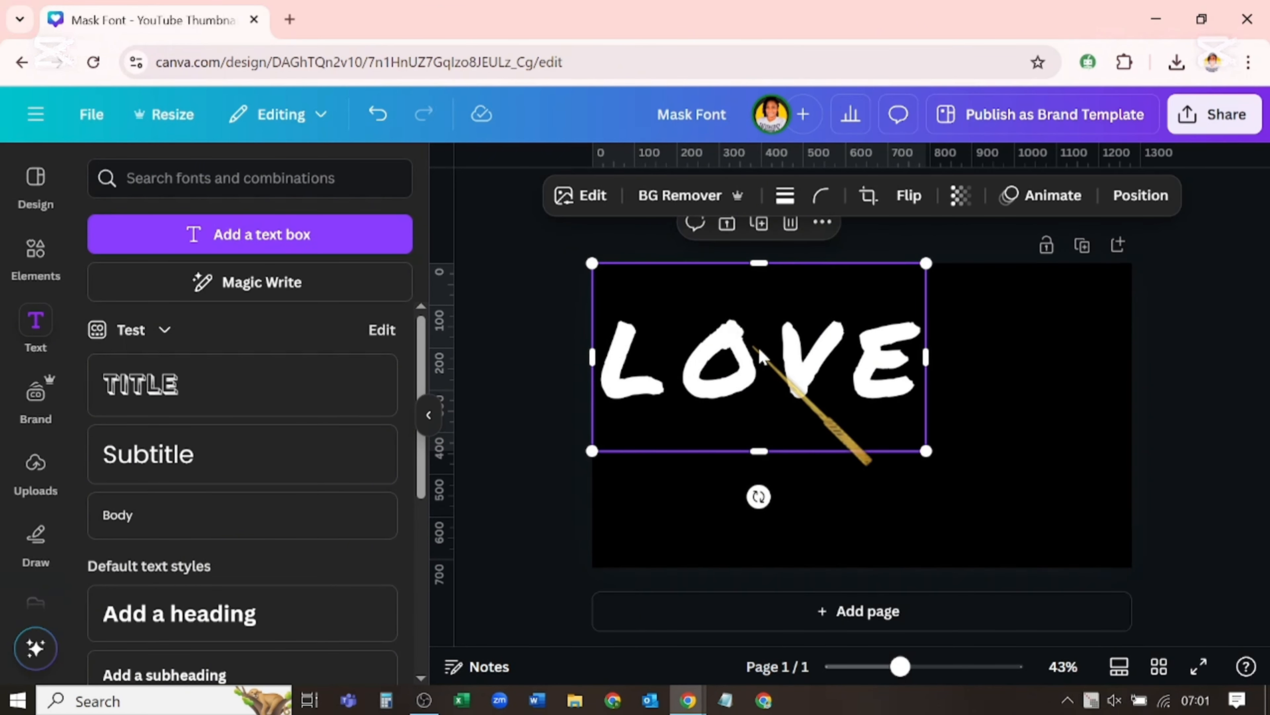
pyautogui.moveTo(925, 449); pyautogui.dragTo(1145, 538)
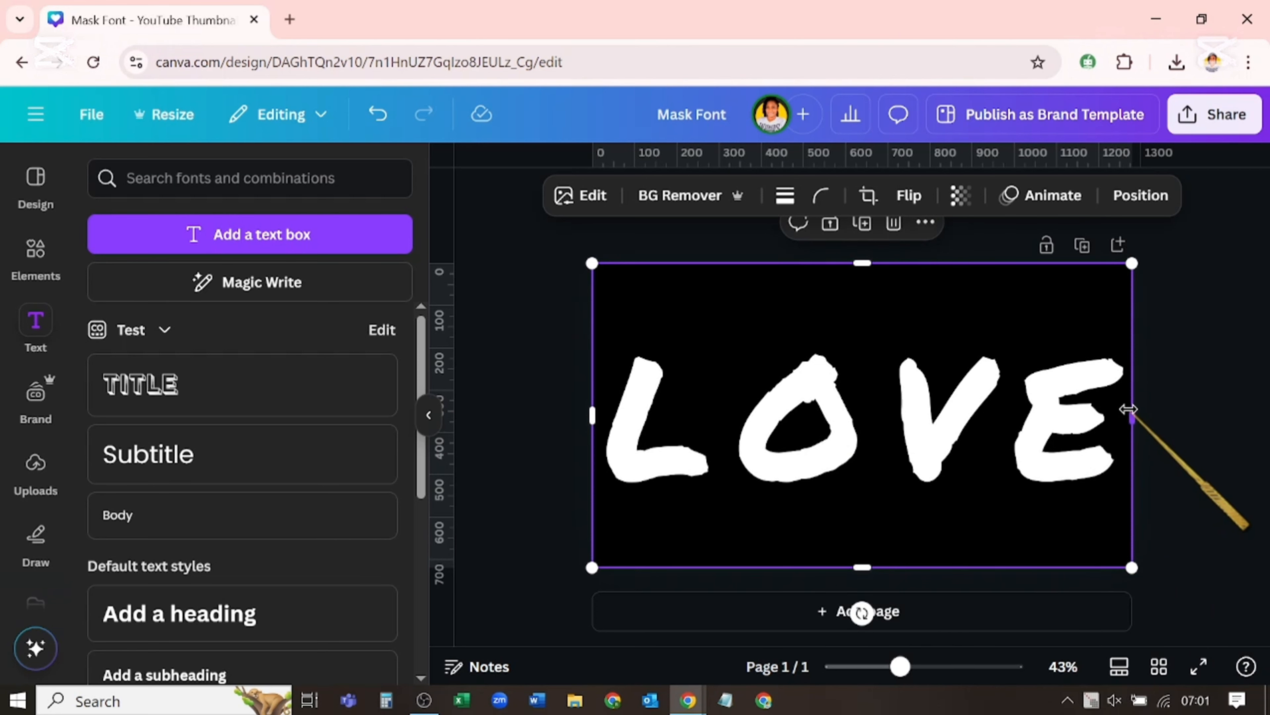
# Step: Crop the LOVE image to the letter L, and crop an aligned duplicate of it to show only the O
pyautogui.moveTo(1128, 409); pyautogui.dragTo(720, 476)
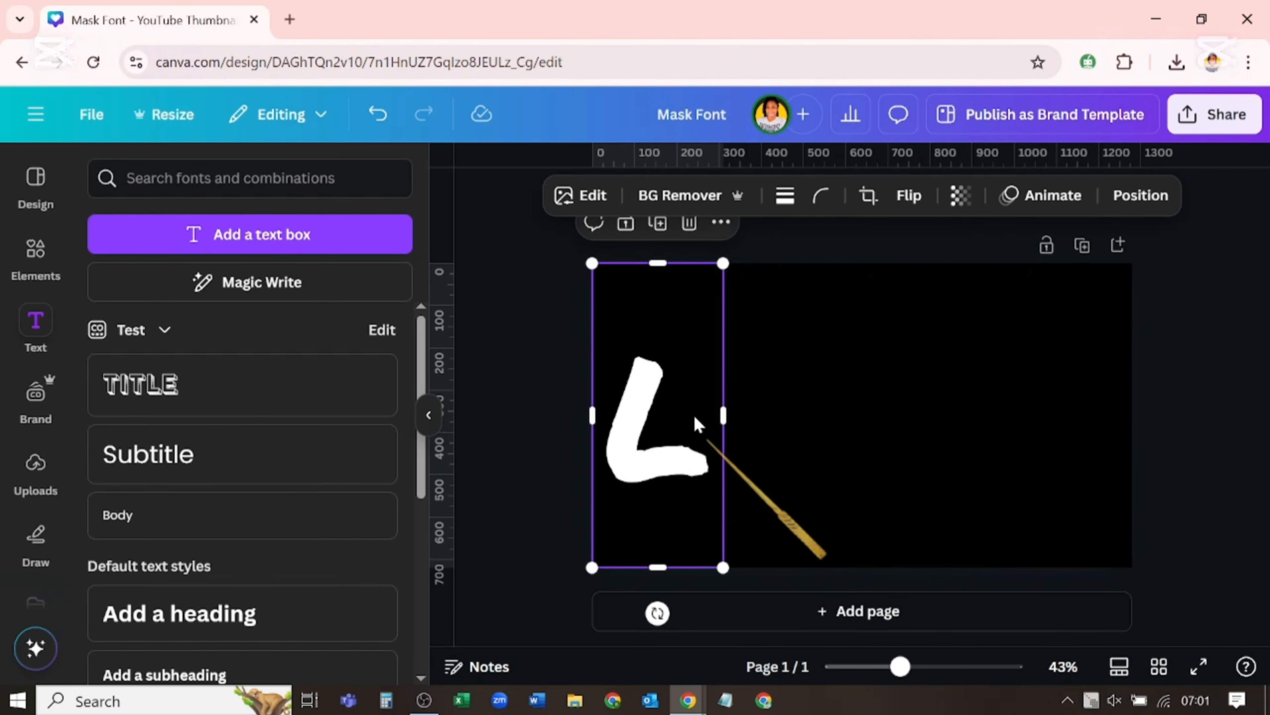
pyautogui.click(659, 224)
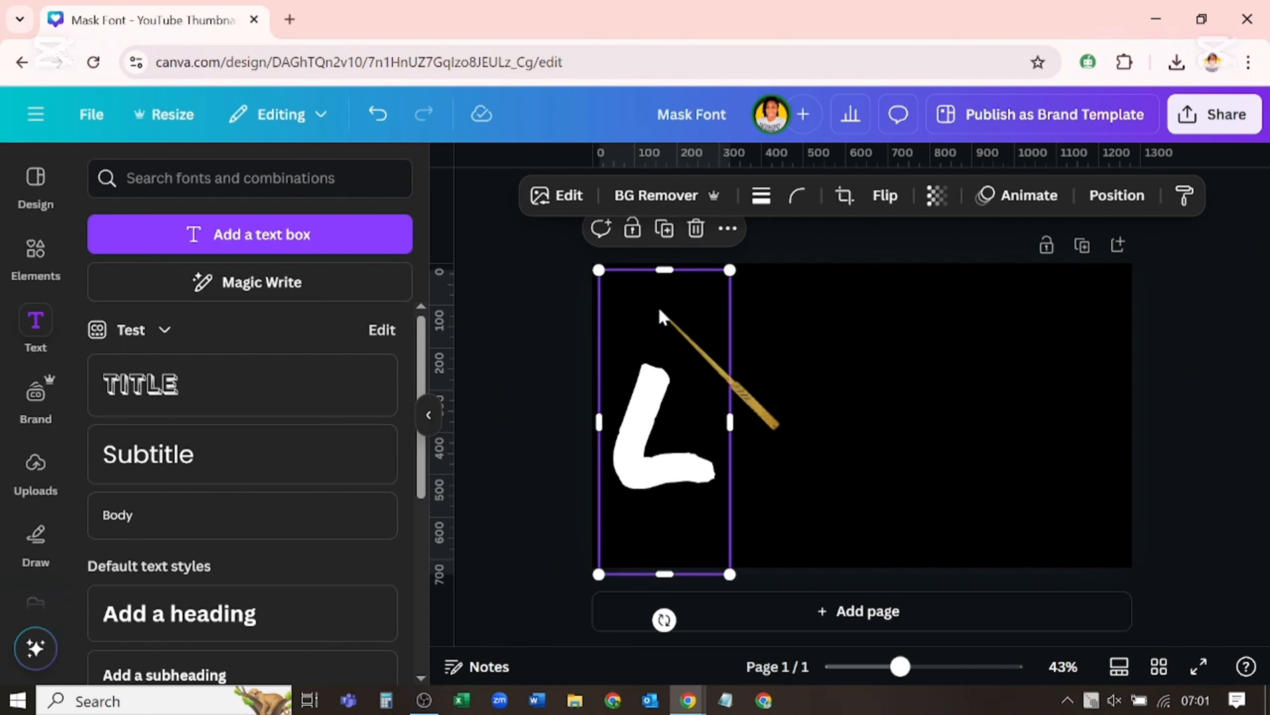
pyautogui.moveTo(657, 311); pyautogui.dragTo(653, 300)
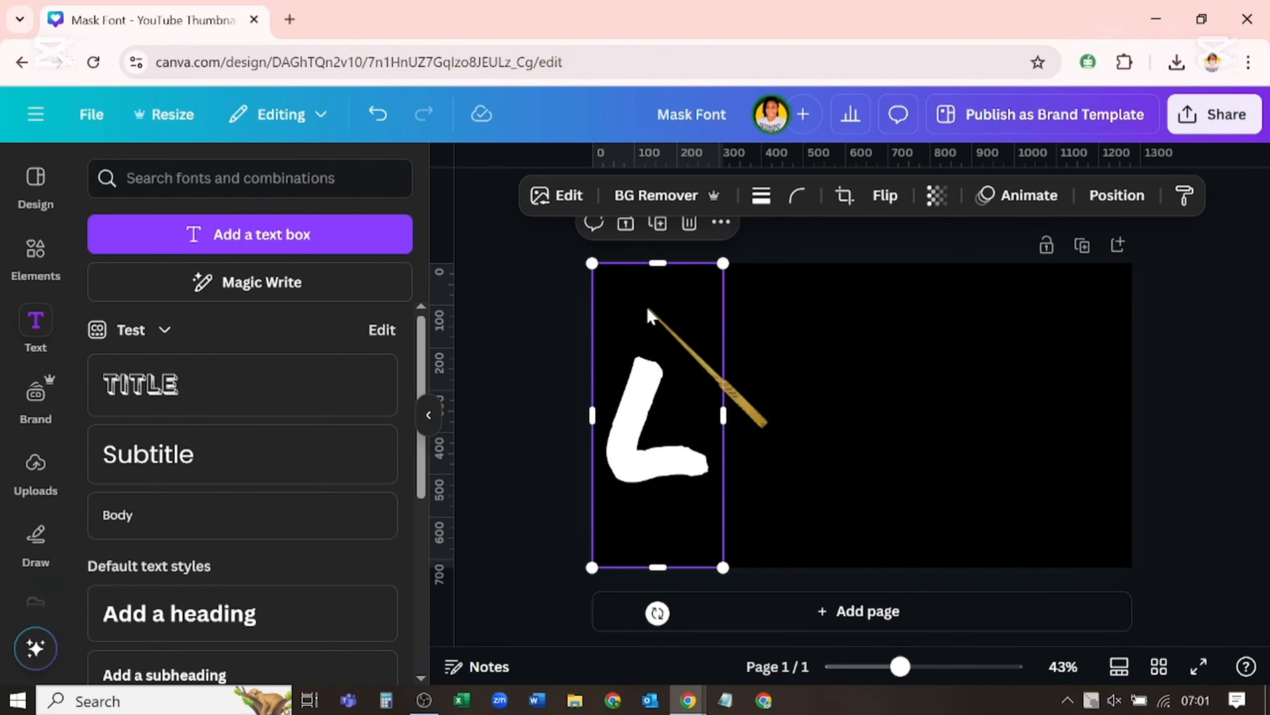
pyautogui.moveTo(723, 415); pyautogui.dragTo(861, 411)
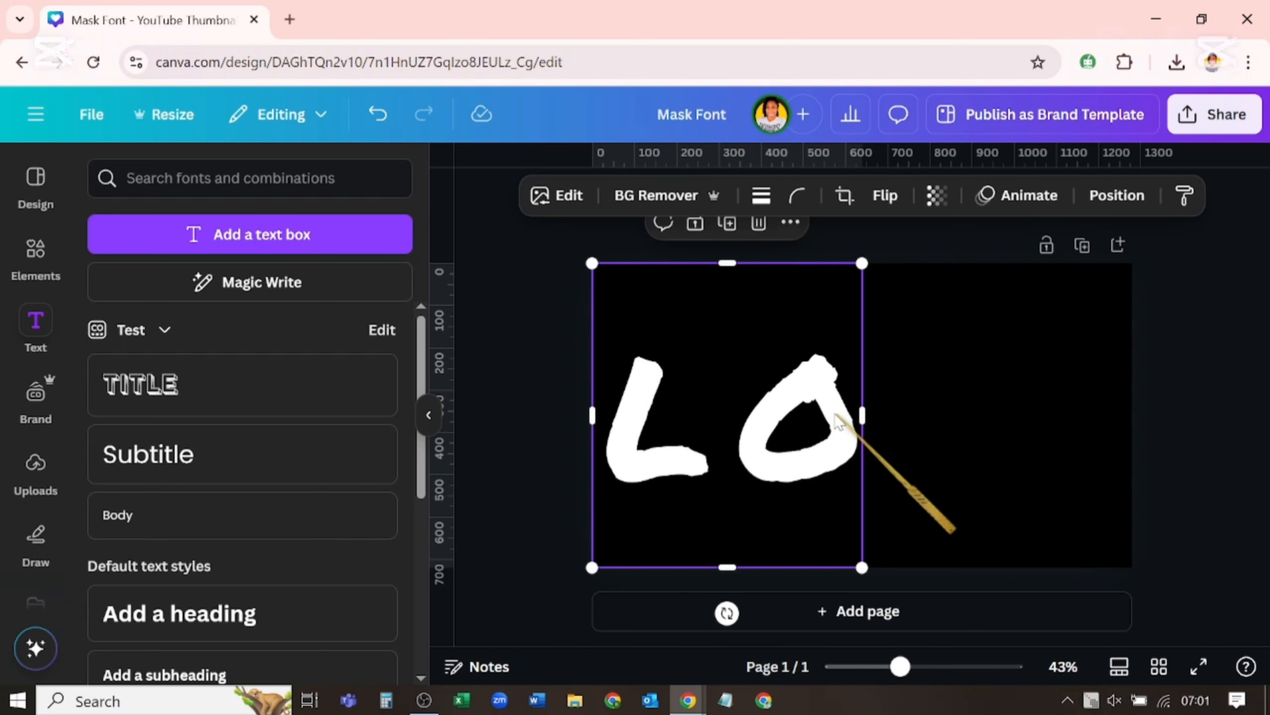
pyautogui.moveTo(593, 415); pyautogui.dragTo(724, 416)
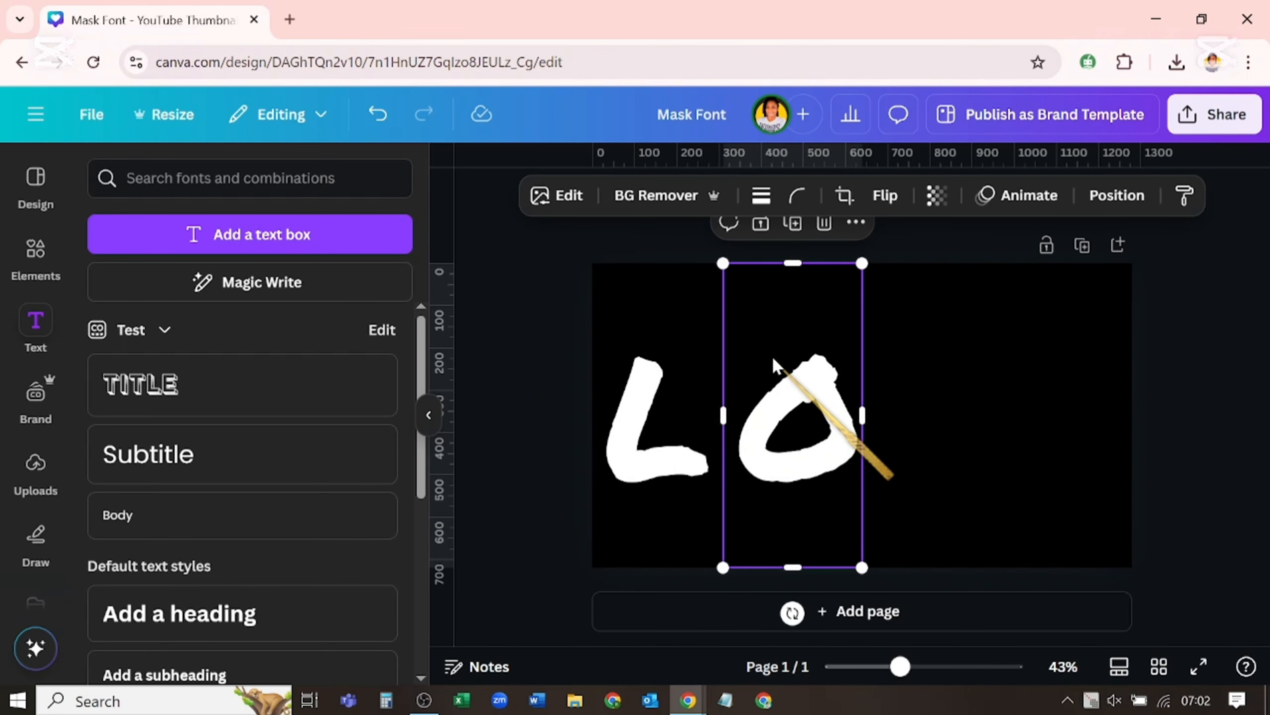
# Step: Duplicate the O slice, align the copy over the original and crop it to show only the V
pyautogui.click(798, 235)
pyautogui.moveTo(816, 315); pyautogui.dragTo(778, 321)
pyautogui.moveTo(858, 416); pyautogui.dragTo(1014, 370)
pyautogui.moveTo(723, 415); pyautogui.dragTo(876, 399)
# Step: Duplicate the V slice in place, crop the copy to show only the E, and display the page's layers
pyautogui.click(944, 224)
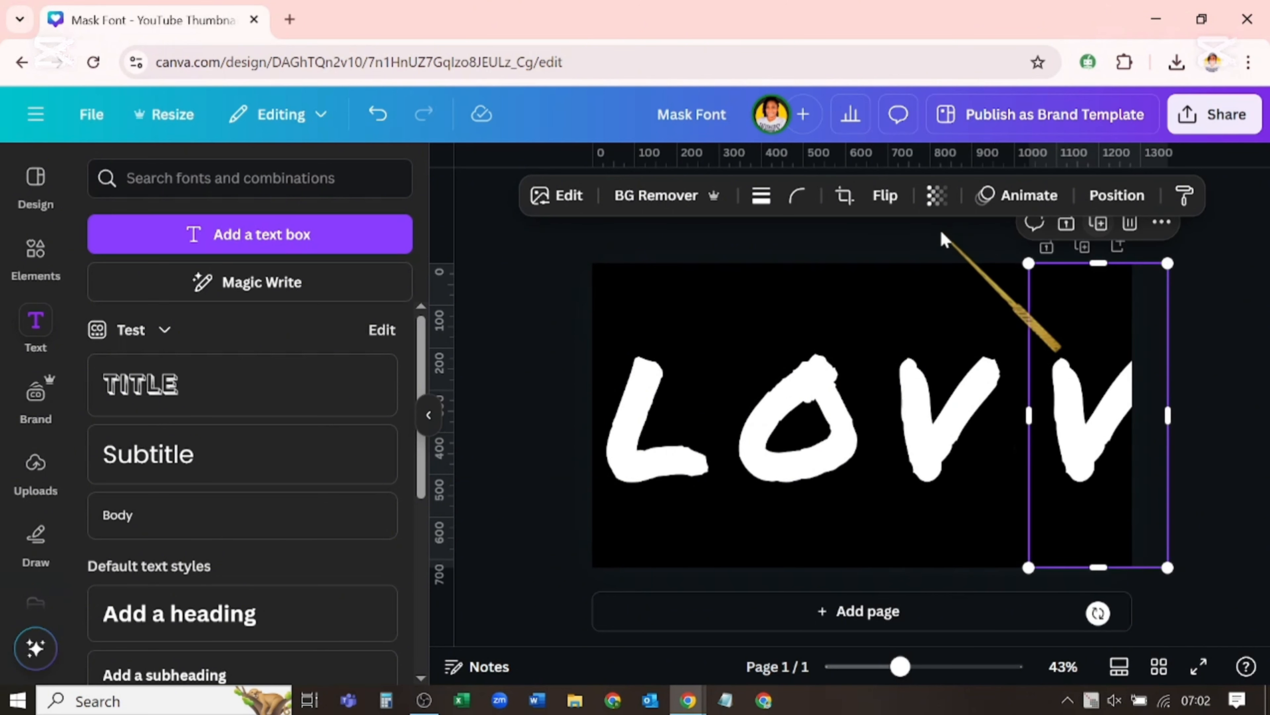
pyautogui.moveTo(1061, 356); pyautogui.dragTo(895, 340)
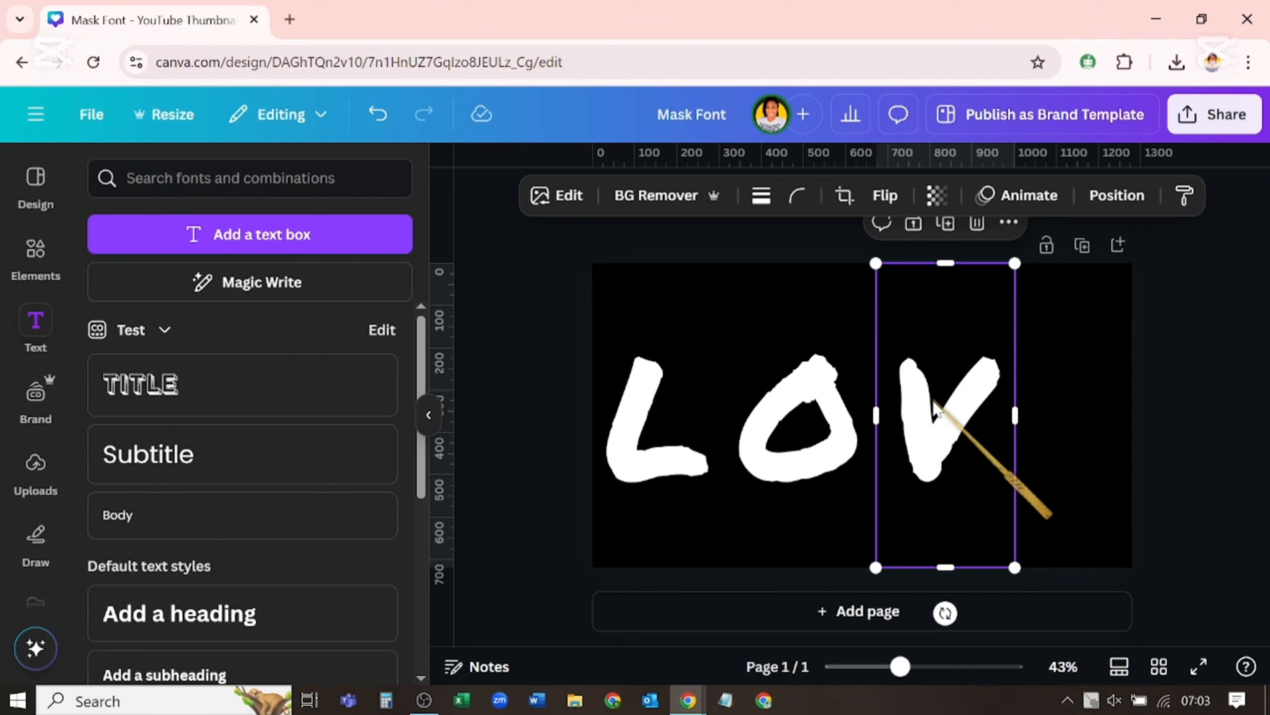
pyautogui.moveTo(1015, 419); pyautogui.dragTo(1132, 405)
pyautogui.moveTo(876, 416); pyautogui.dragTo(1008, 406)
pyautogui.click(1105, 196)
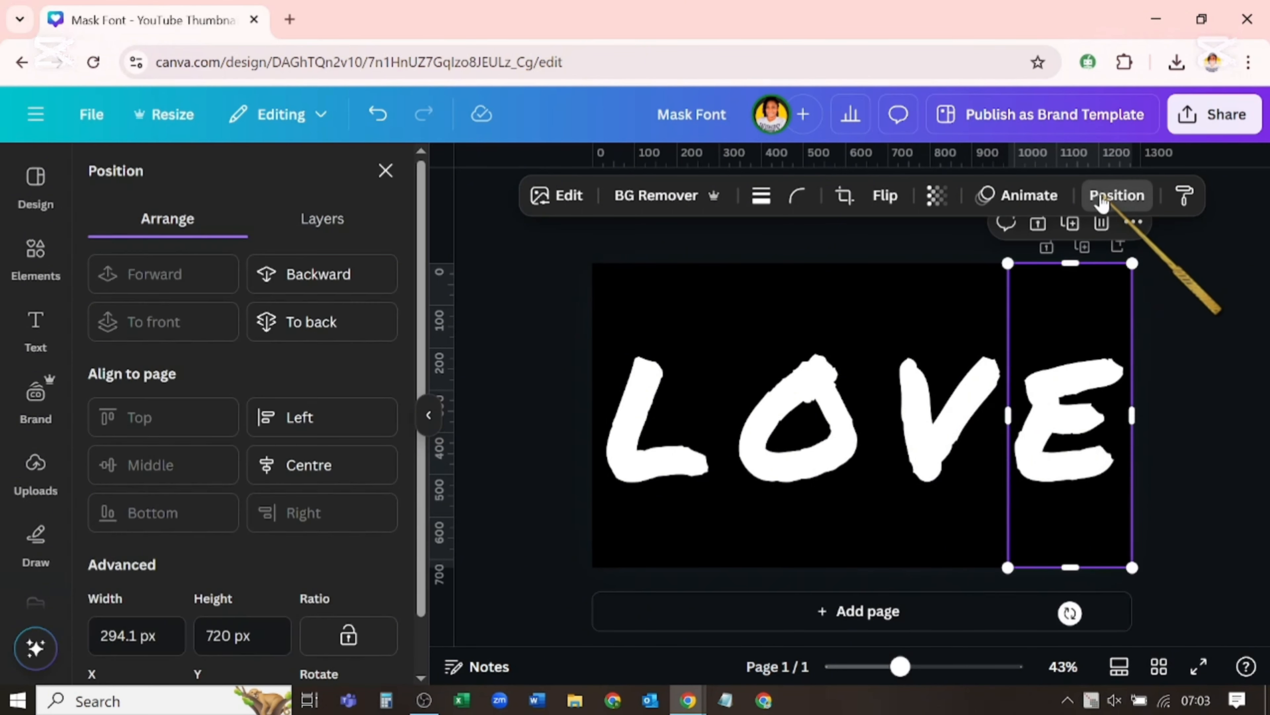
pyautogui.click(334, 231)
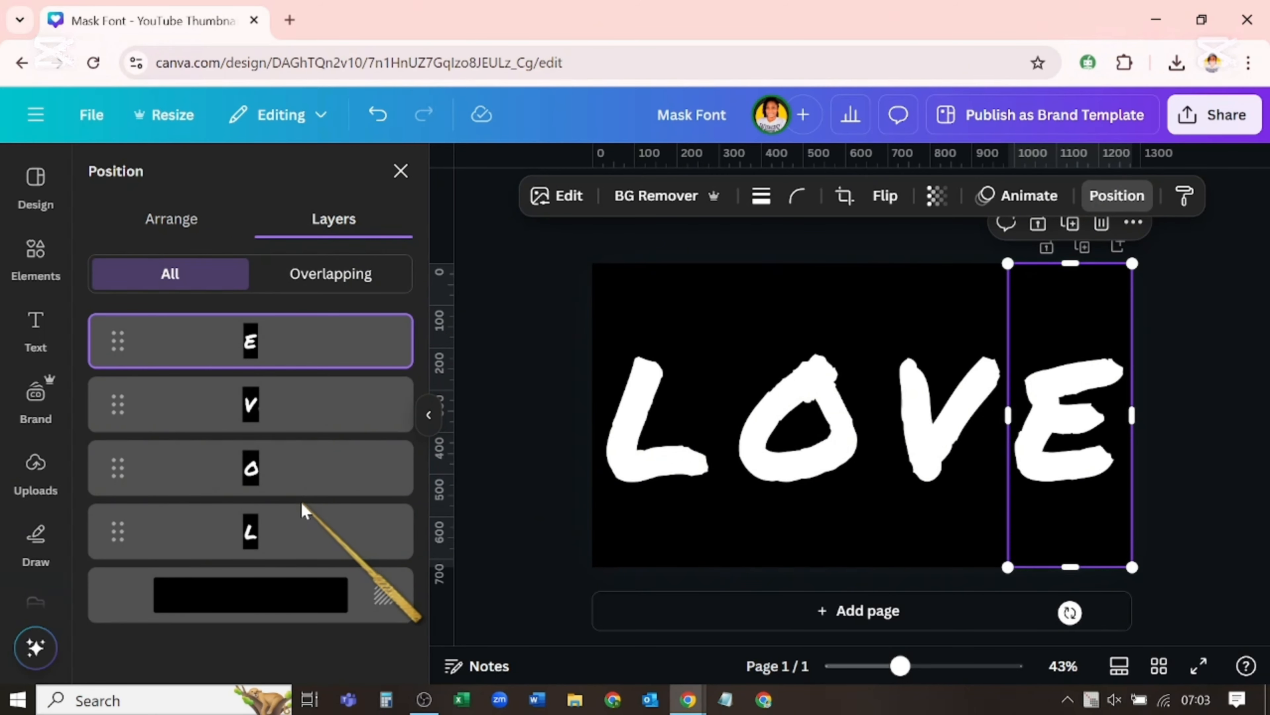
# Step: Add a body text box, enlarge it to about size 25.1 and set its transparency to 0
pyautogui.click(35, 331)
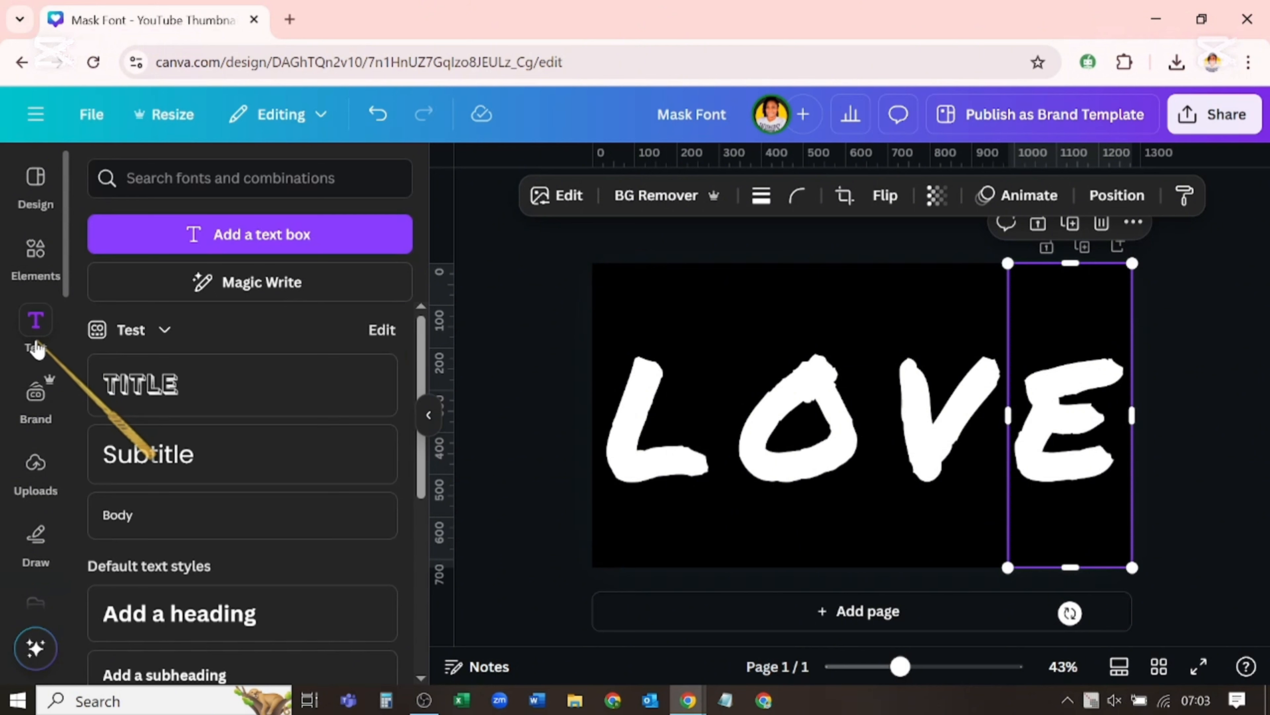
pyautogui.click(179, 515)
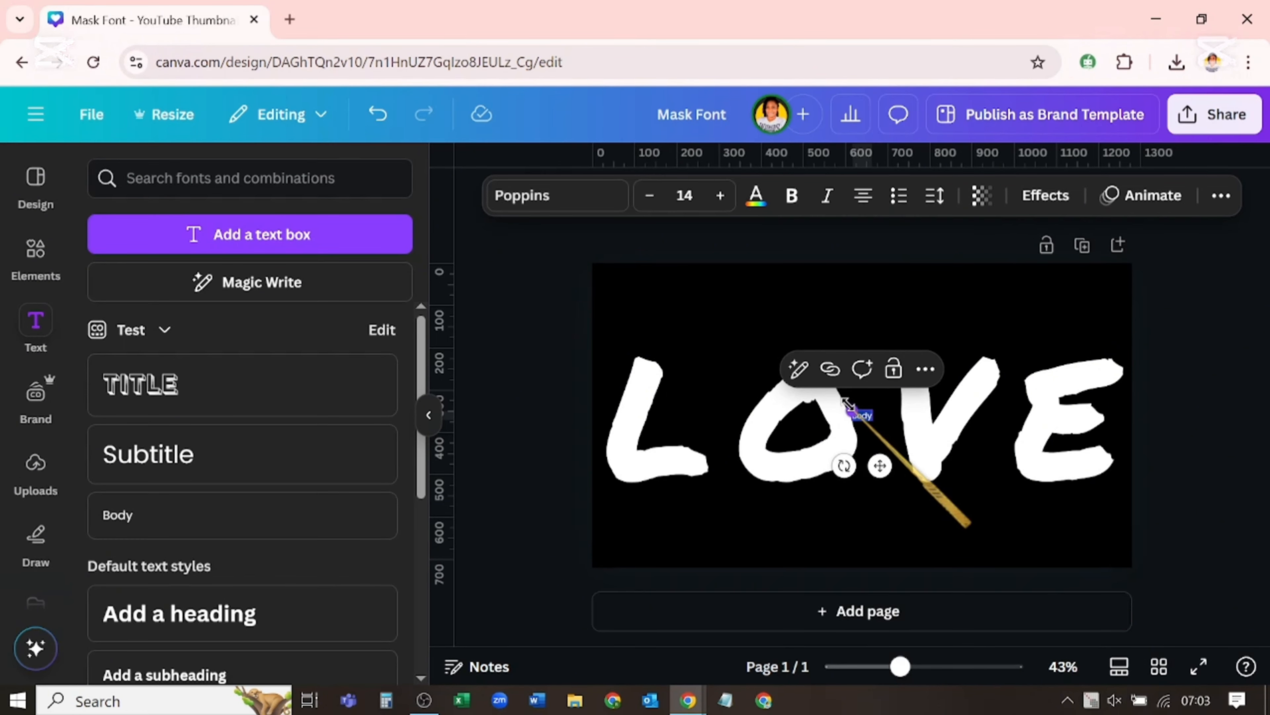
pyautogui.moveTo(852, 411); pyautogui.dragTo(838, 399)
pyautogui.click(981, 195)
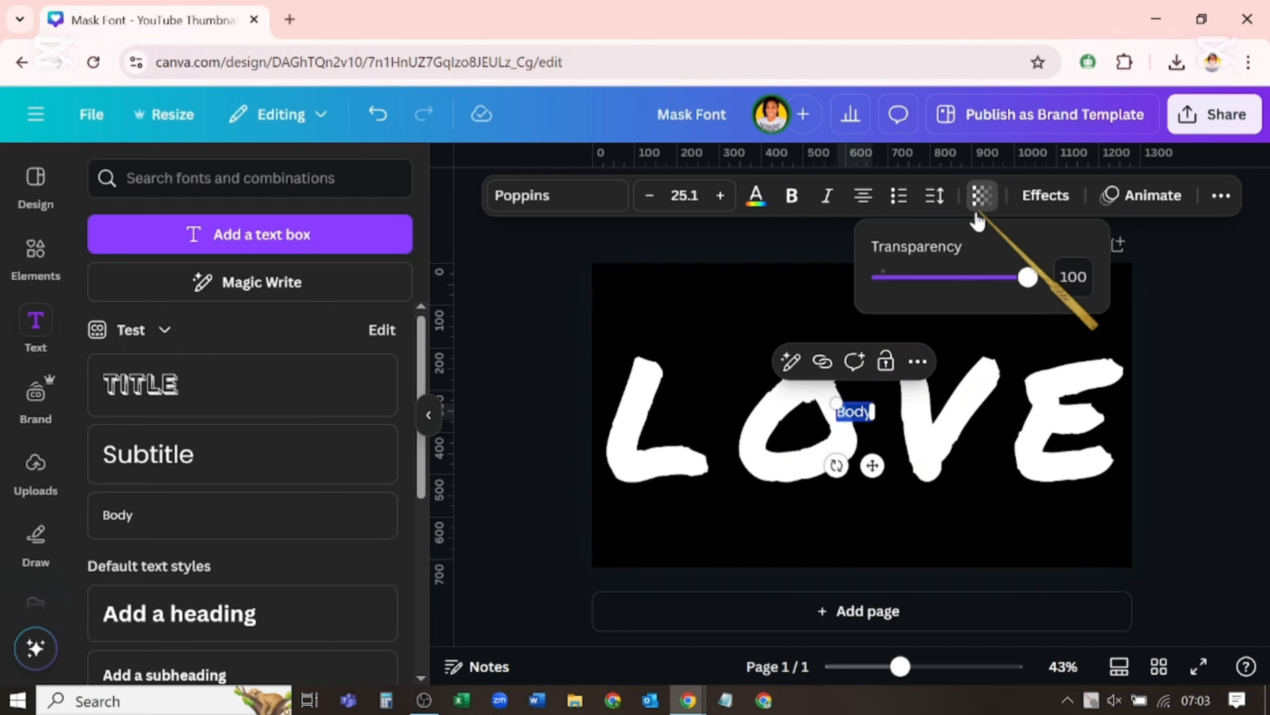
pyautogui.moveTo(1019, 276); pyautogui.dragTo(870, 335)
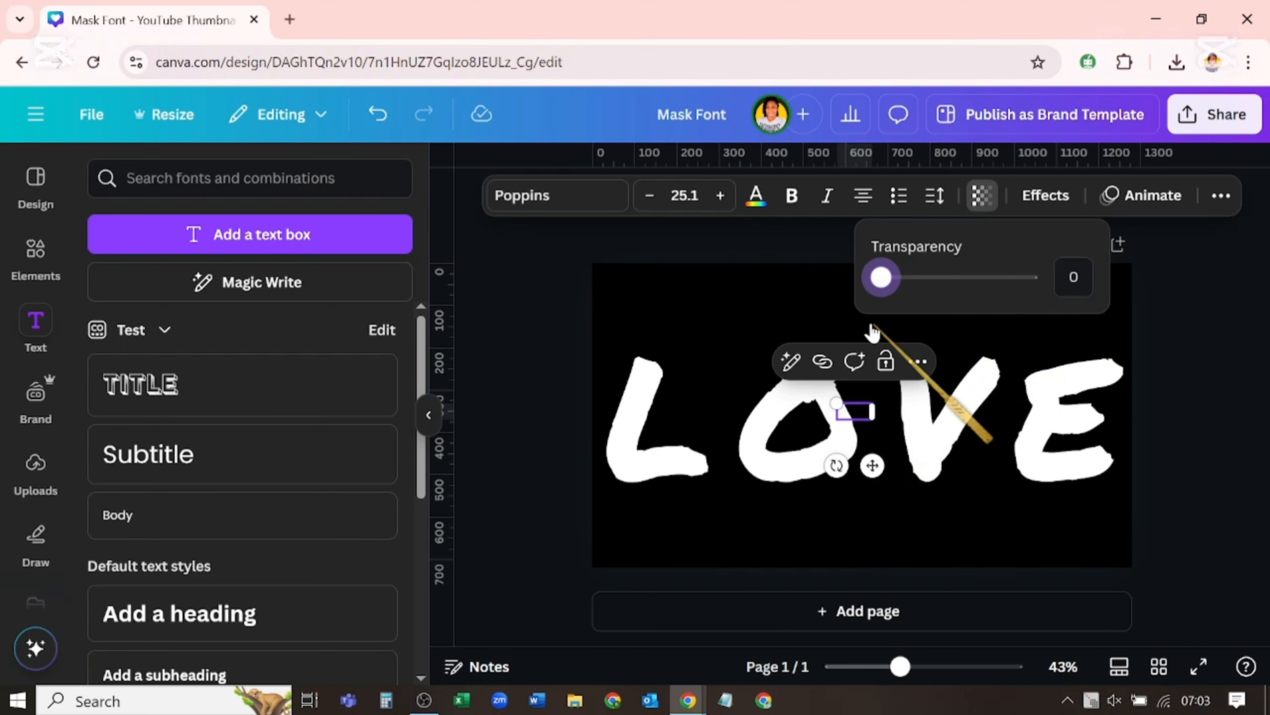
pyautogui.click(837, 340)
# Step: Move the transparent body text onto the letter L and place its layer directly beneath the L image
pyautogui.click(1111, 197)
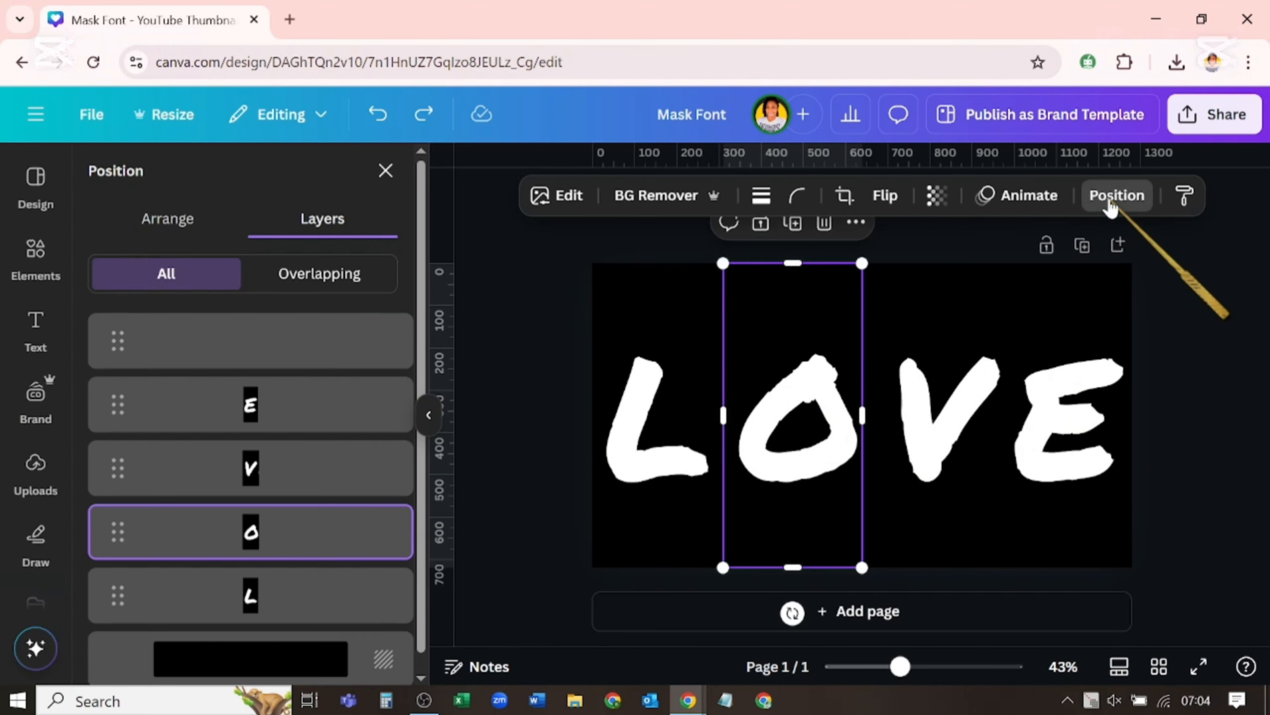
pyautogui.click(353, 361)
pyautogui.moveTo(834, 408); pyautogui.dragTo(622, 463)
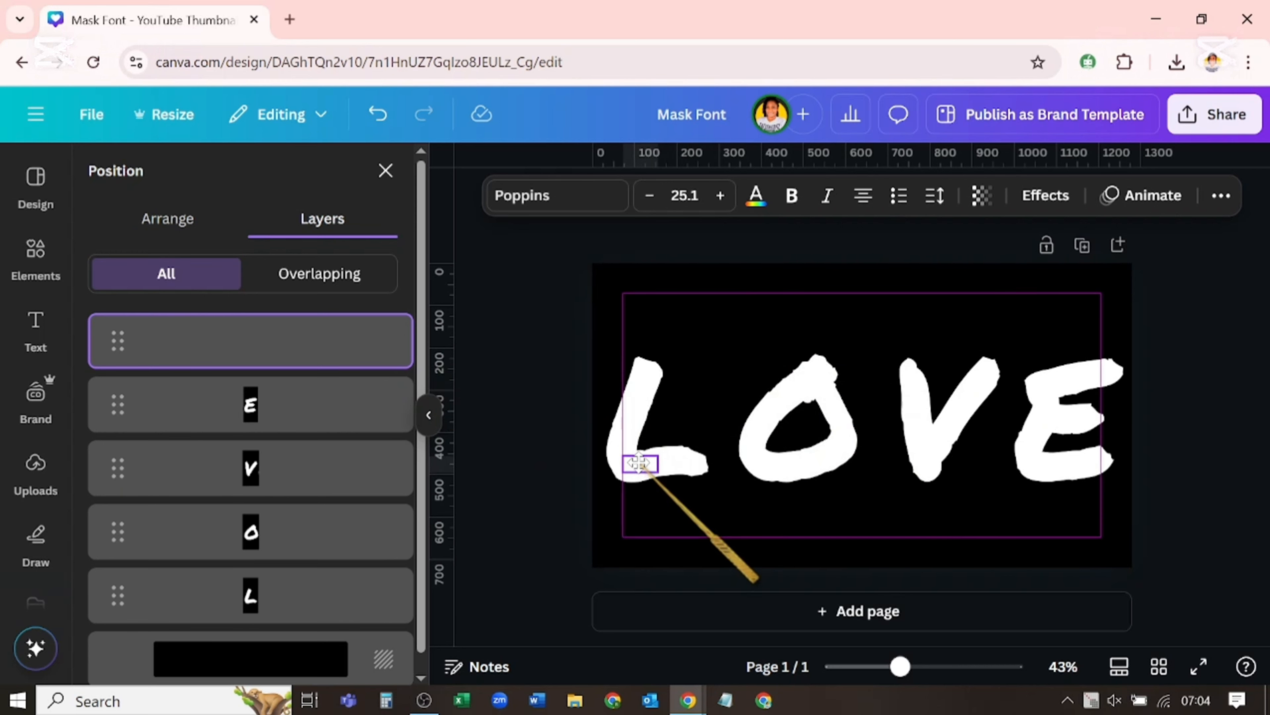
pyautogui.moveTo(301, 345); pyautogui.dragTo(304, 601)
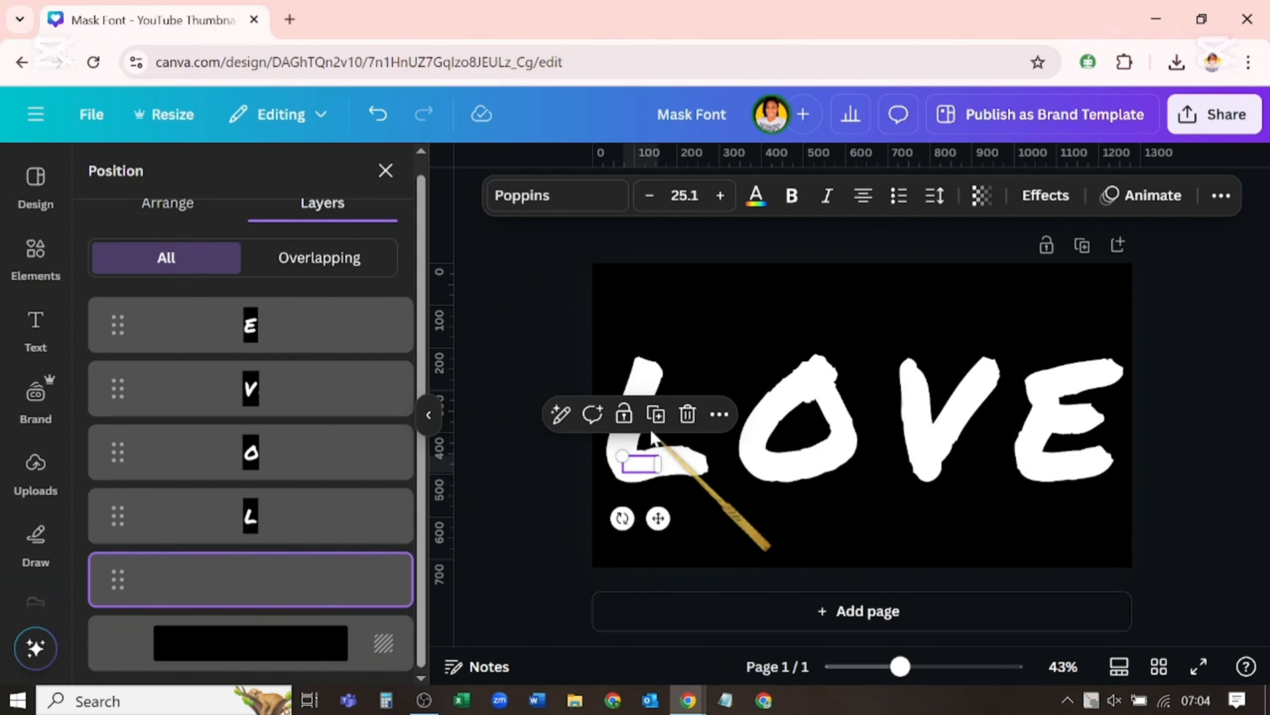
# Step: Duplicate the transparent text, move the copy onto the letter O and place its layer directly beneath the O image
pyautogui.click(654, 418)
pyautogui.moveTo(653, 472); pyautogui.dragTo(798, 466)
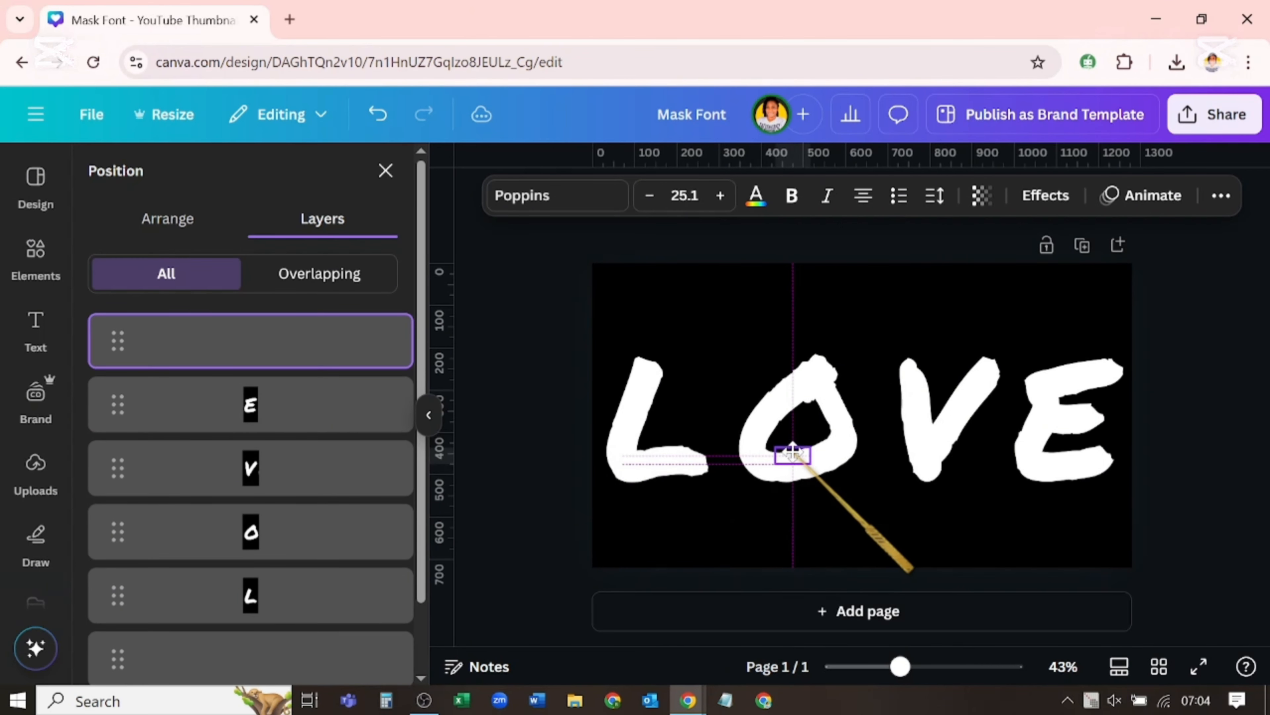
pyautogui.moveTo(326, 361); pyautogui.dragTo(330, 558)
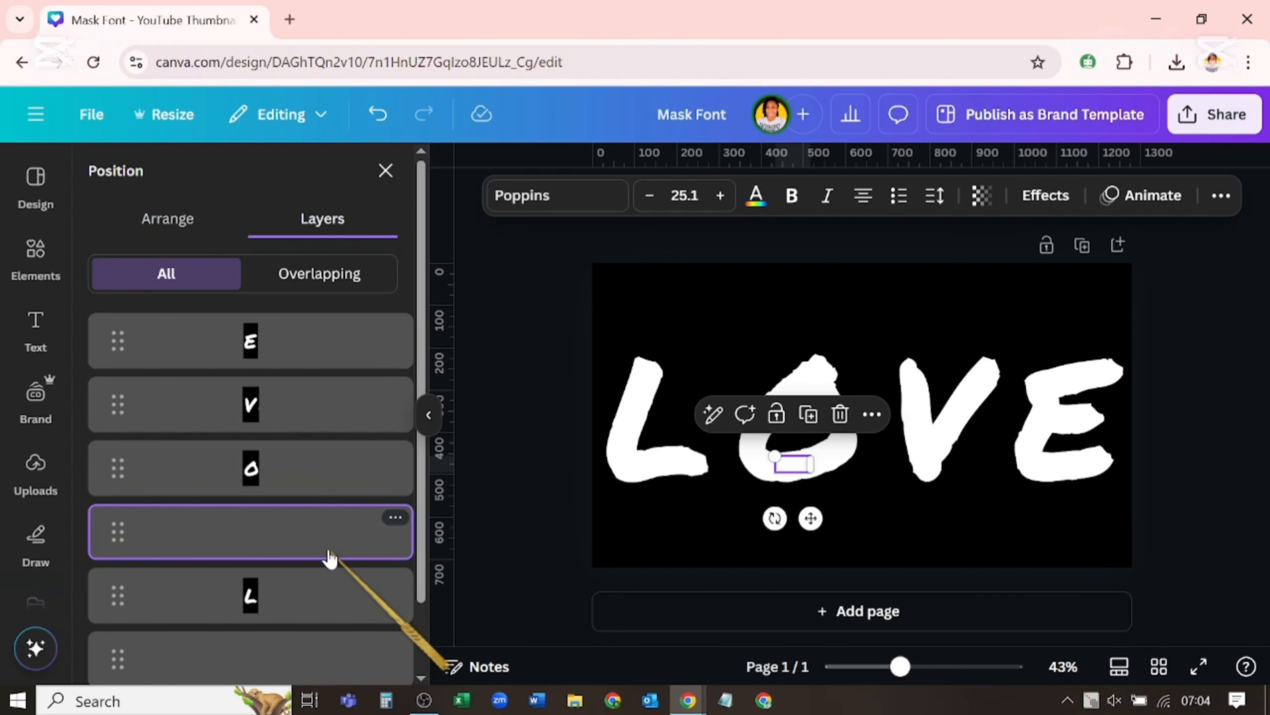
# Step: Add copies of the transparent text on the V and the E, placing each copy's layer directly beneath its letter image
pyautogui.click(808, 414)
pyautogui.moveTo(938, 461); pyautogui.dragTo(922, 441)
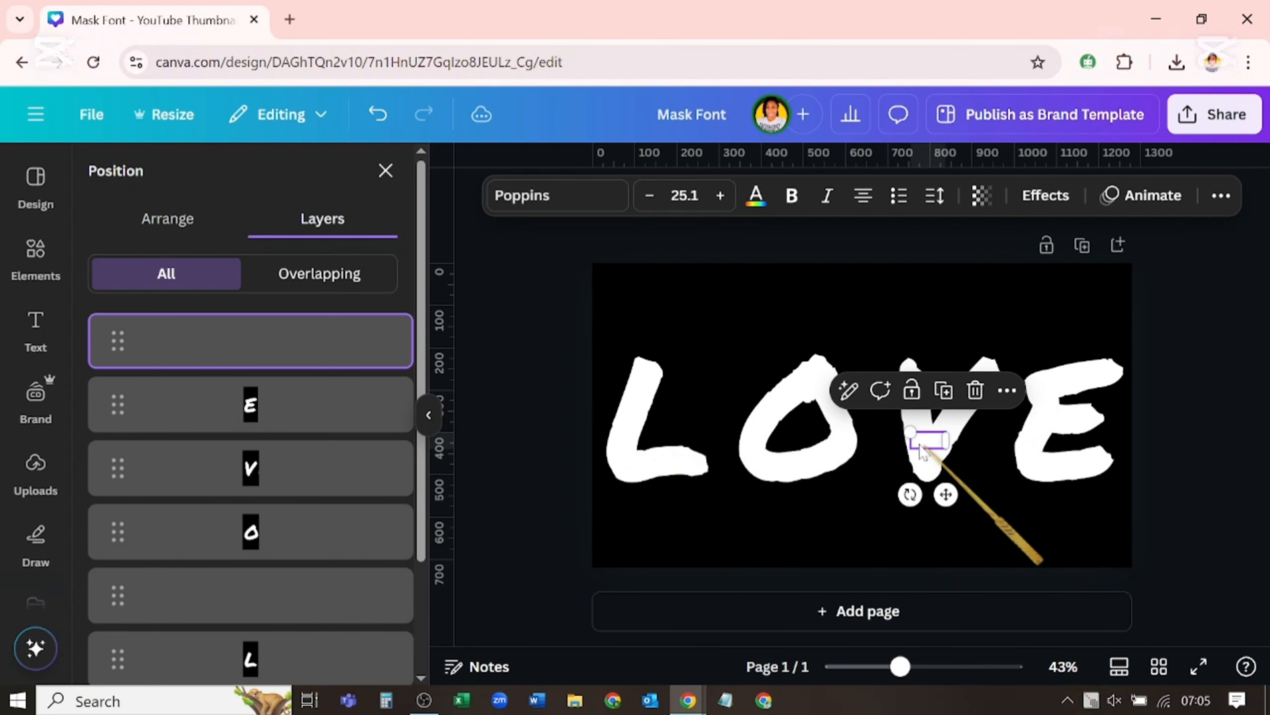
pyautogui.moveTo(340, 360); pyautogui.dragTo(340, 473)
pyautogui.click(943, 391)
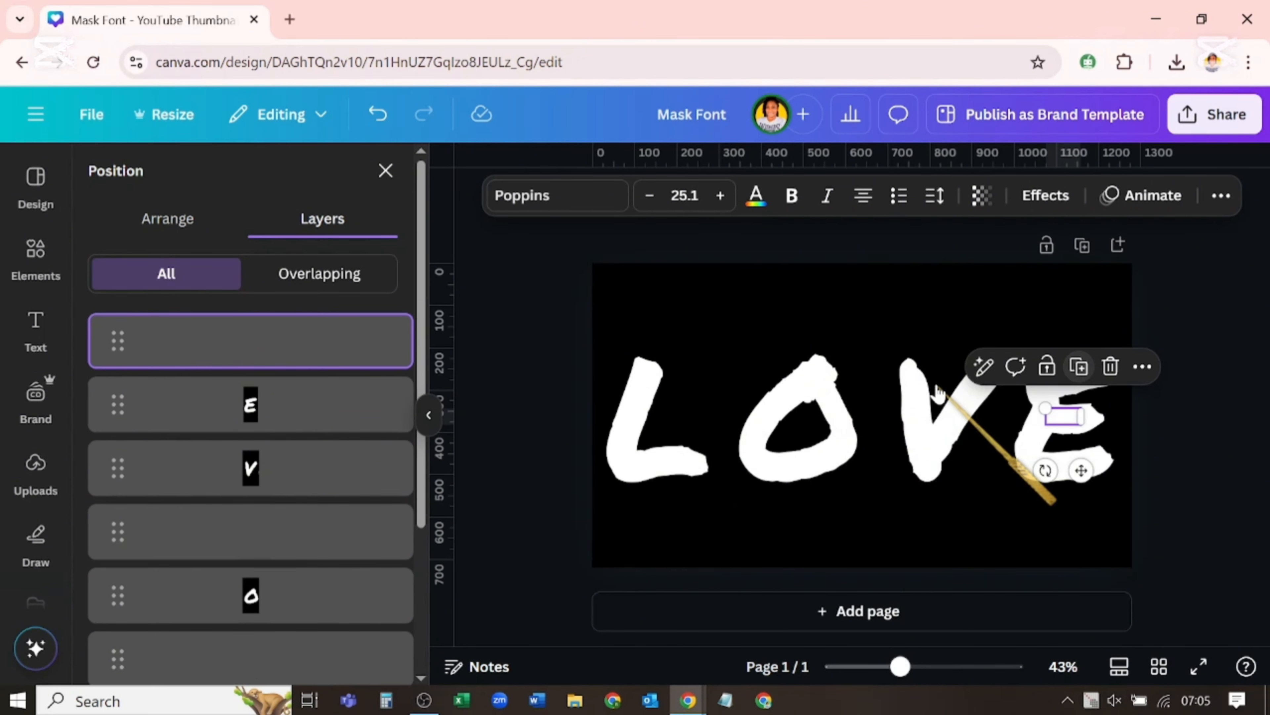
pyautogui.moveTo(368, 359); pyautogui.dragTo(371, 440)
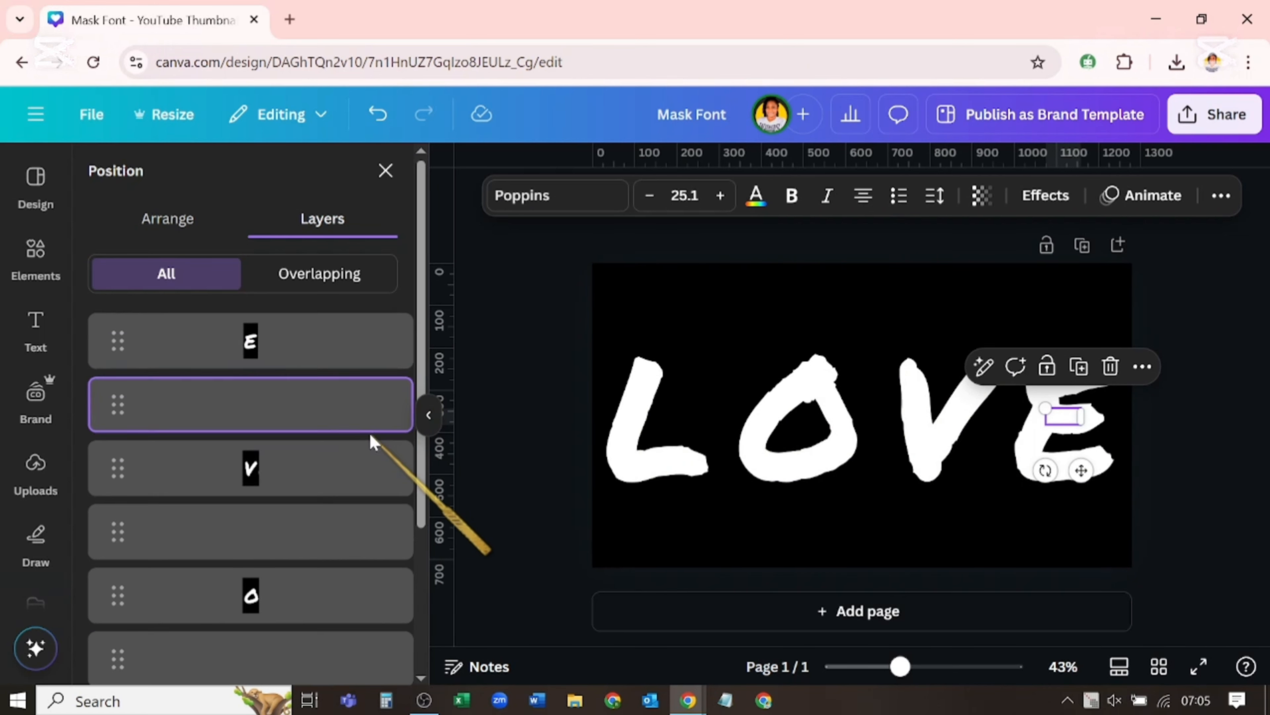
# Step: Download the L image together with the transparent text layer beneath it as its own selection
pyautogui.scroll(-4, 363, 500)
pyautogui.click(357, 516)
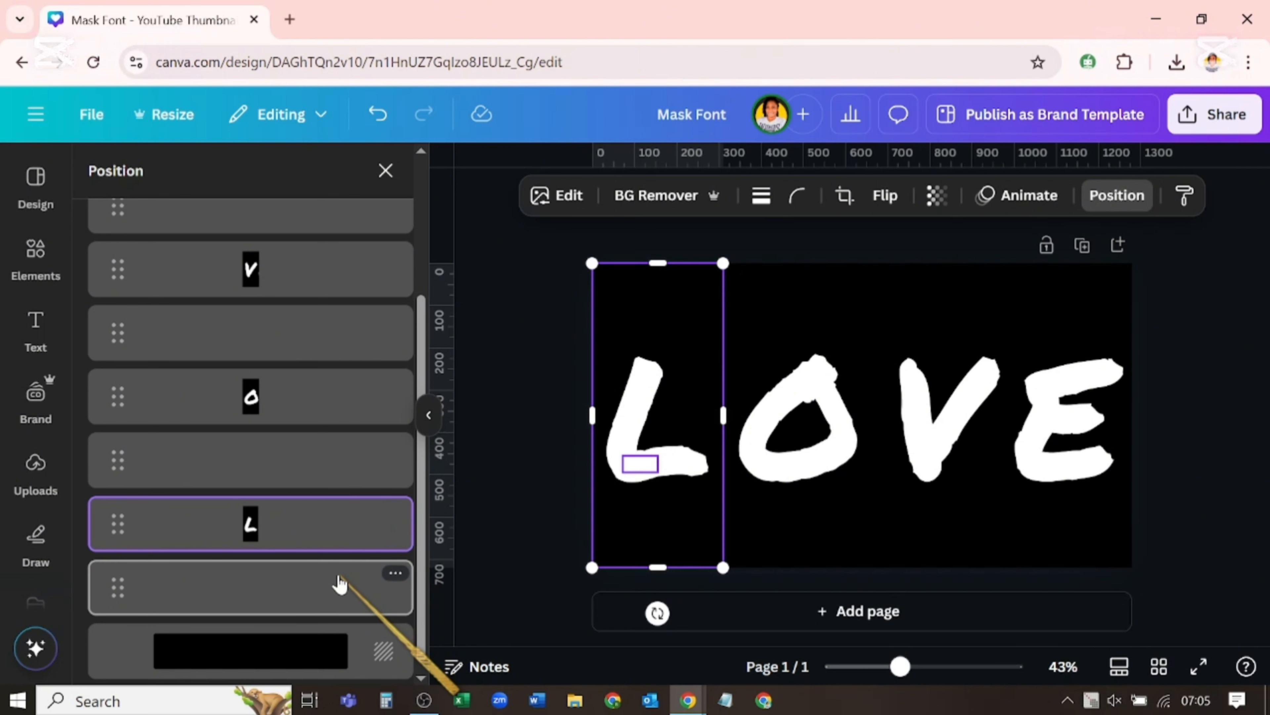
pyautogui.keyDown('shift'); pyautogui.click(340, 583); pyautogui.keyUp('shift')
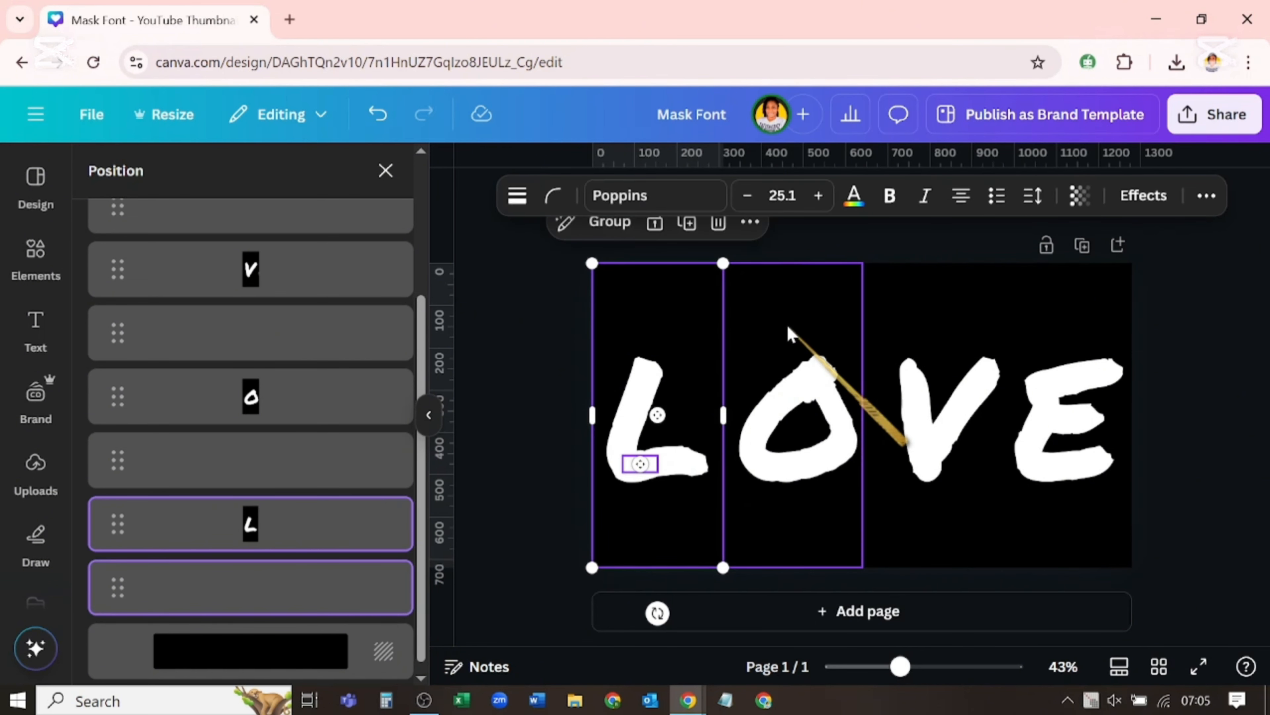
pyautogui.click(749, 224)
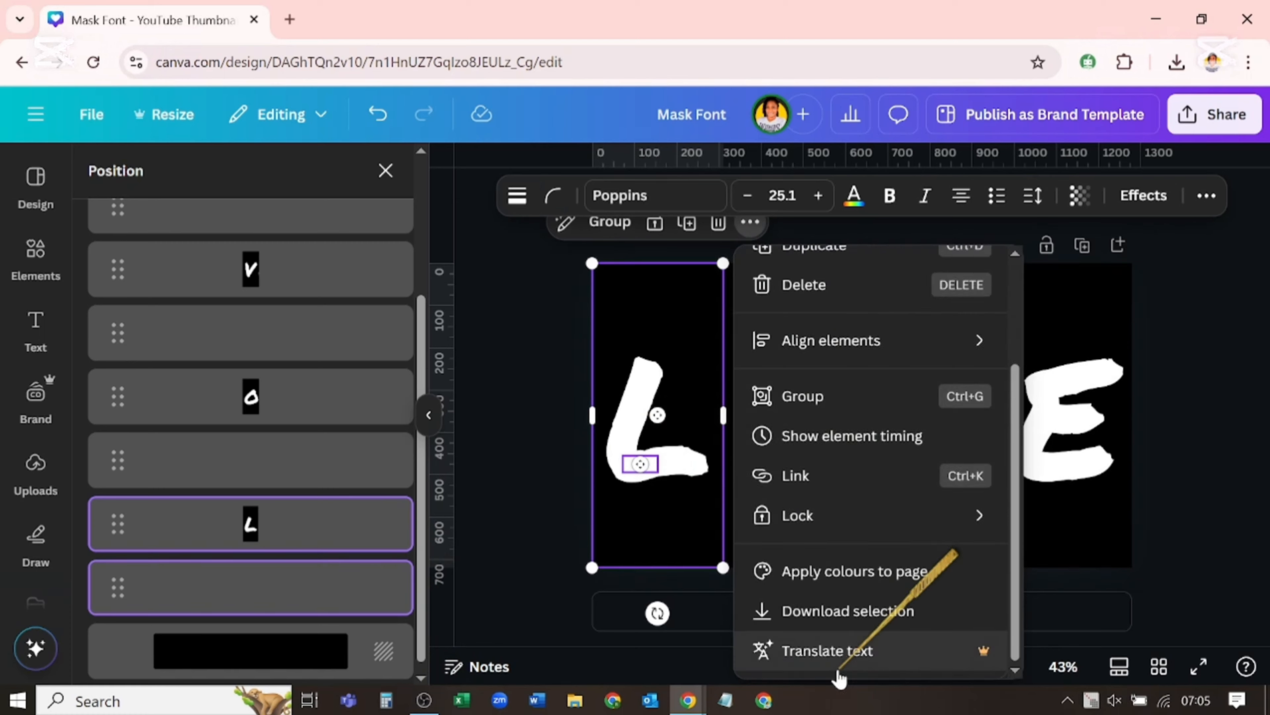
pyautogui.click(853, 611)
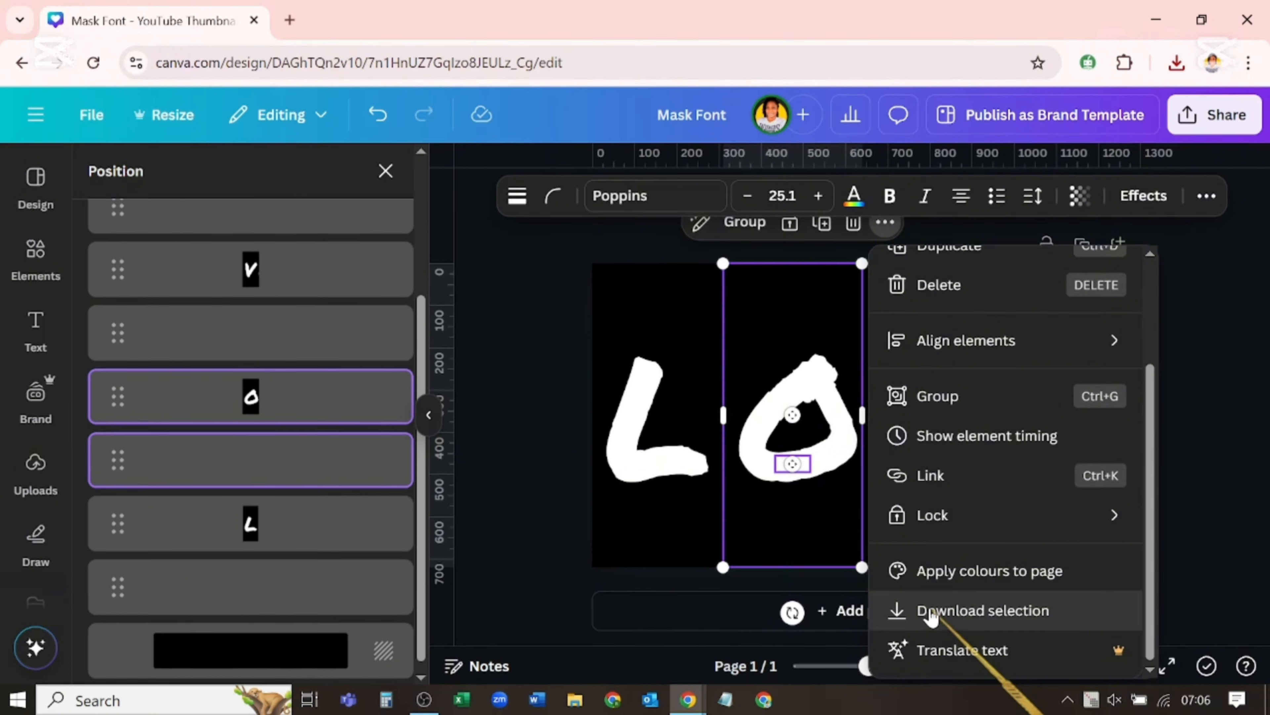
# Step: Download the O, V and E images as separate PNG selections, each together with its transparent text layer
pyautogui.click(973, 609)
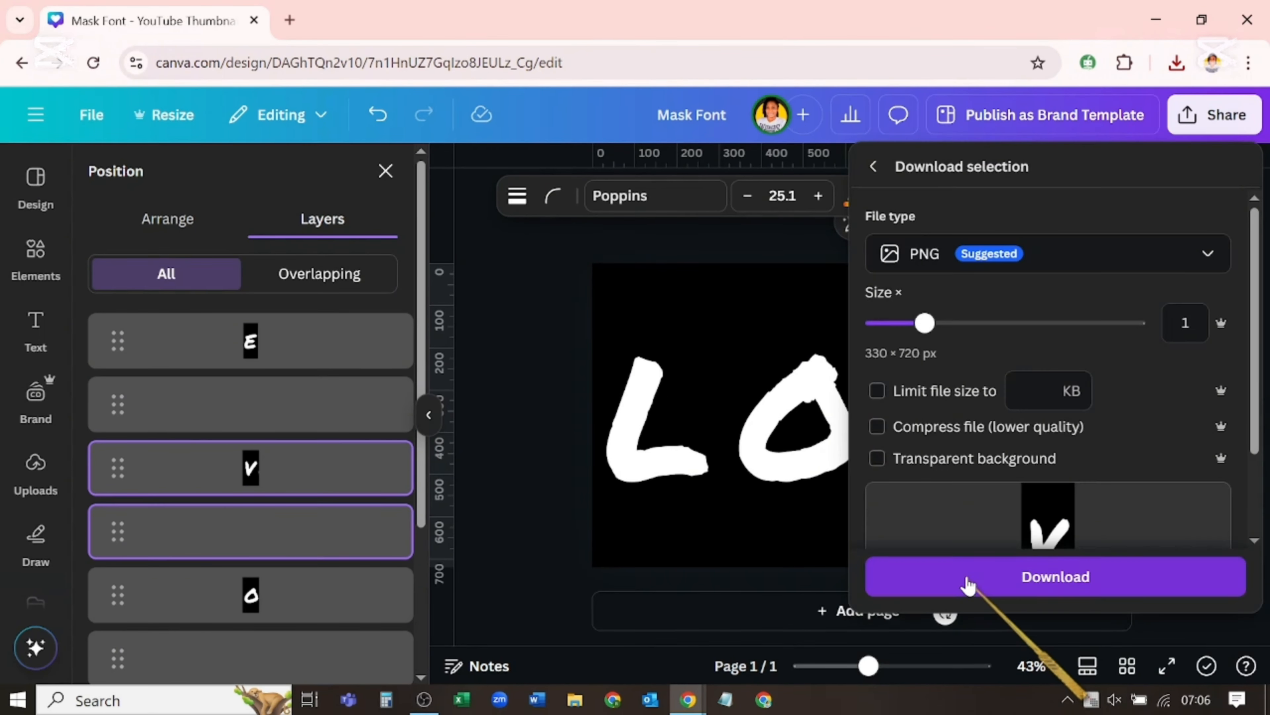
pyautogui.click(377, 351)
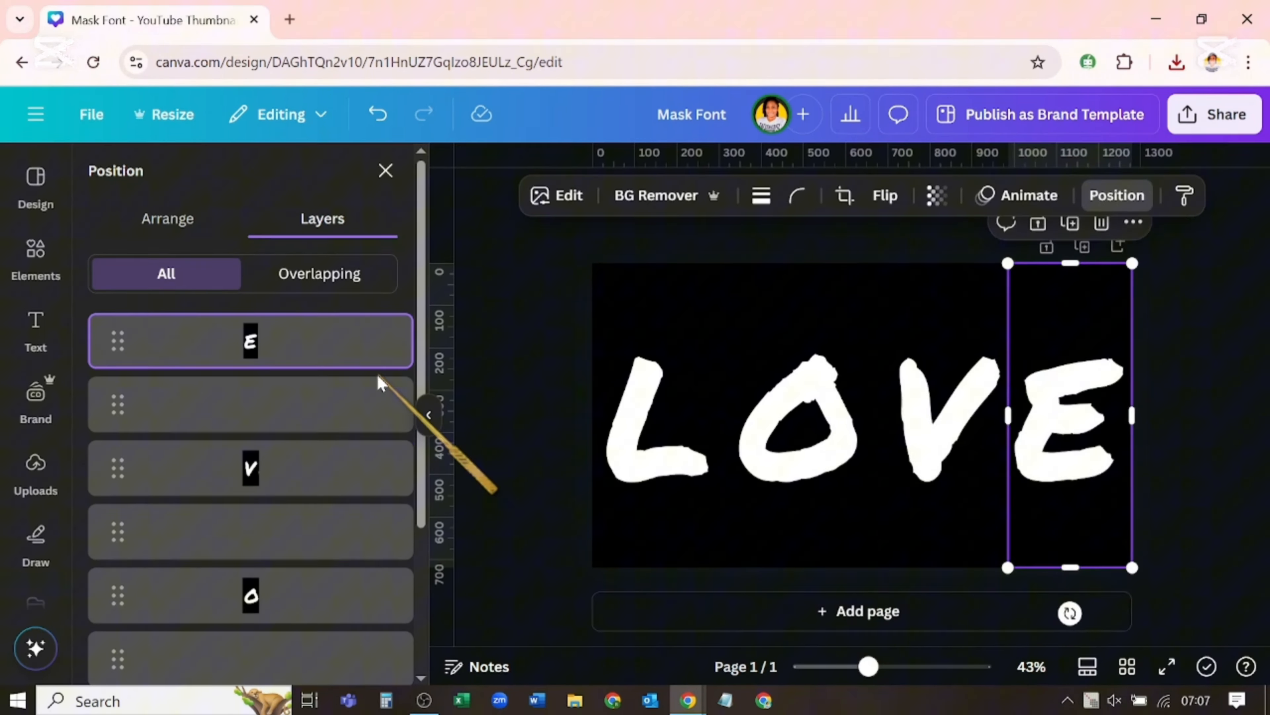
pyautogui.keyDown('shift'); pyautogui.click(377, 380); pyautogui.keyUp('shift')
pyautogui.click(1160, 222)
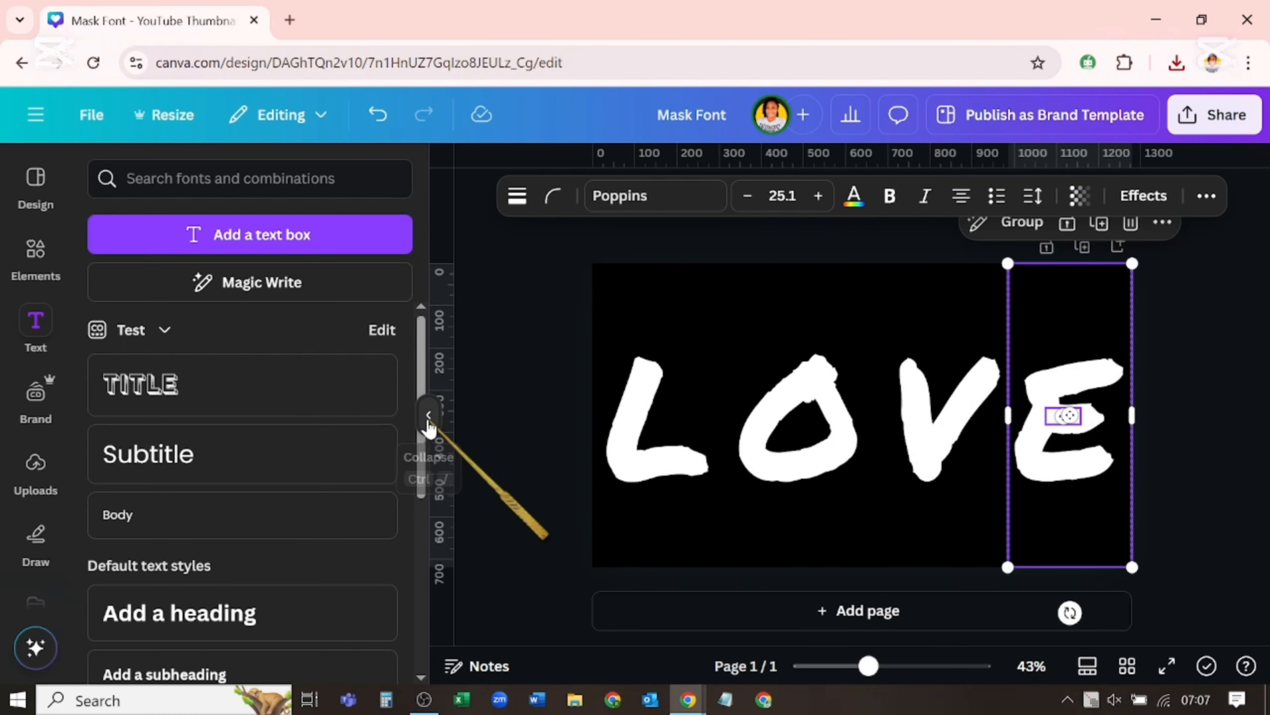
pyautogui.click(429, 416)
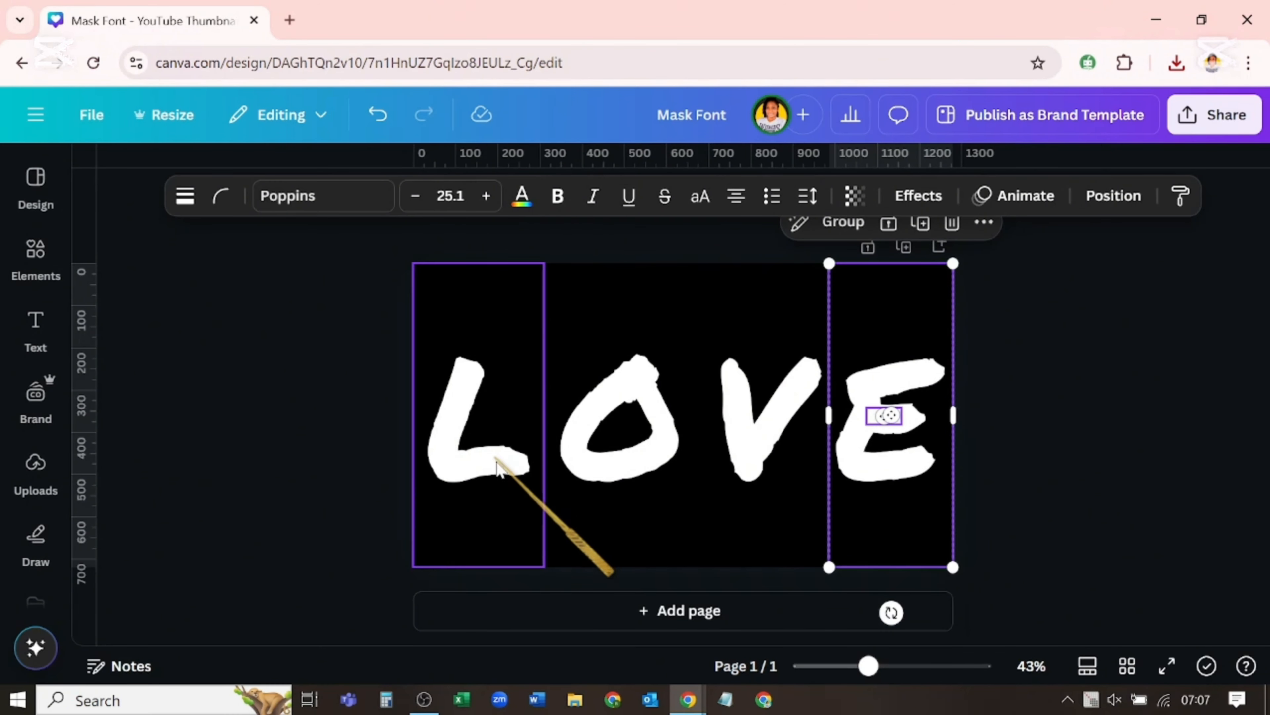
# Step: Add a blank page, move it above the LOVE page and place the four downloaded letter PNGs on it
pyautogui.click(551, 623)
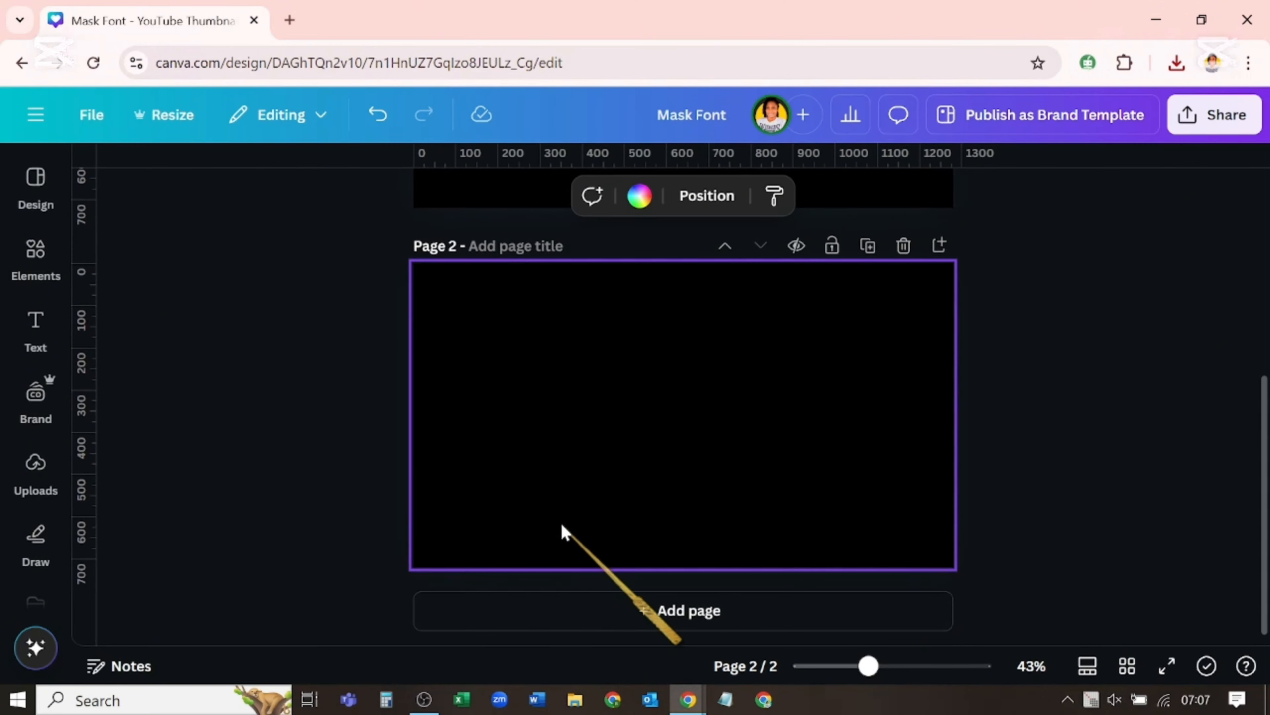
pyautogui.click(724, 246)
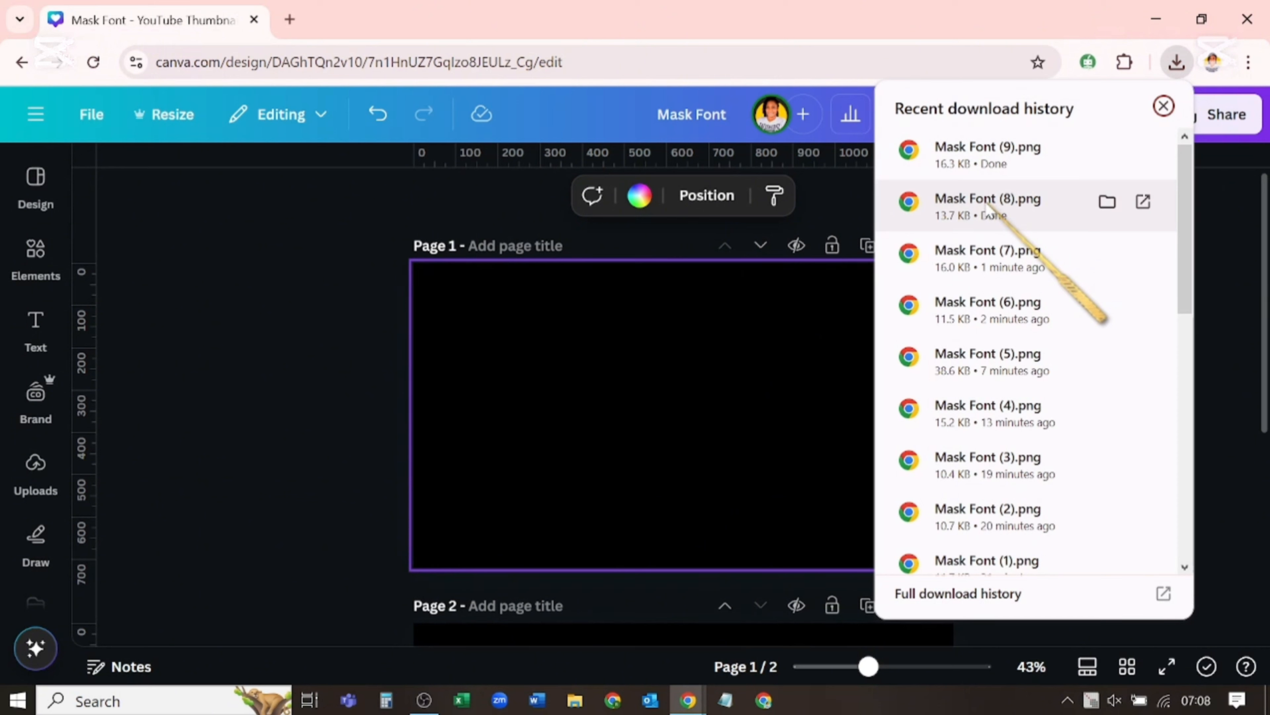
pyautogui.moveTo(964, 308); pyautogui.dragTo(612, 386)
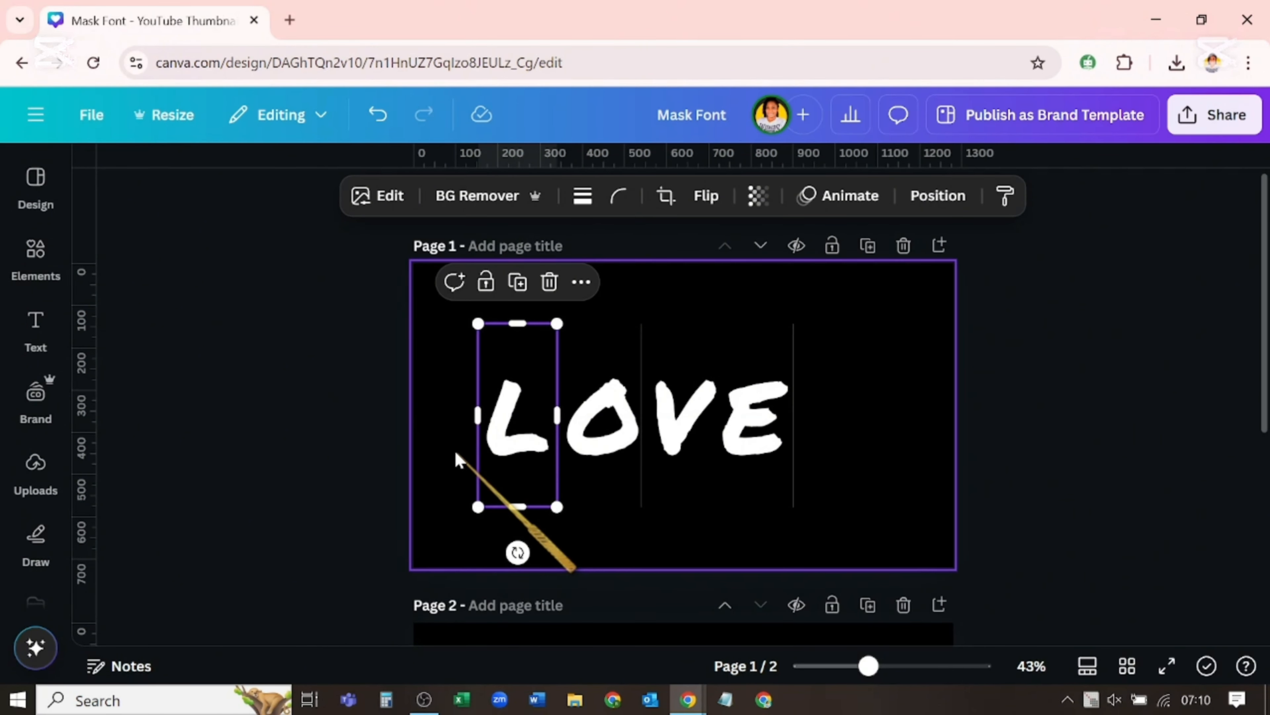
# Step: Select the four letter images on page 1 and space them evenly horizontally
pyautogui.moveTo(456, 453); pyautogui.dragTo(786, 452)
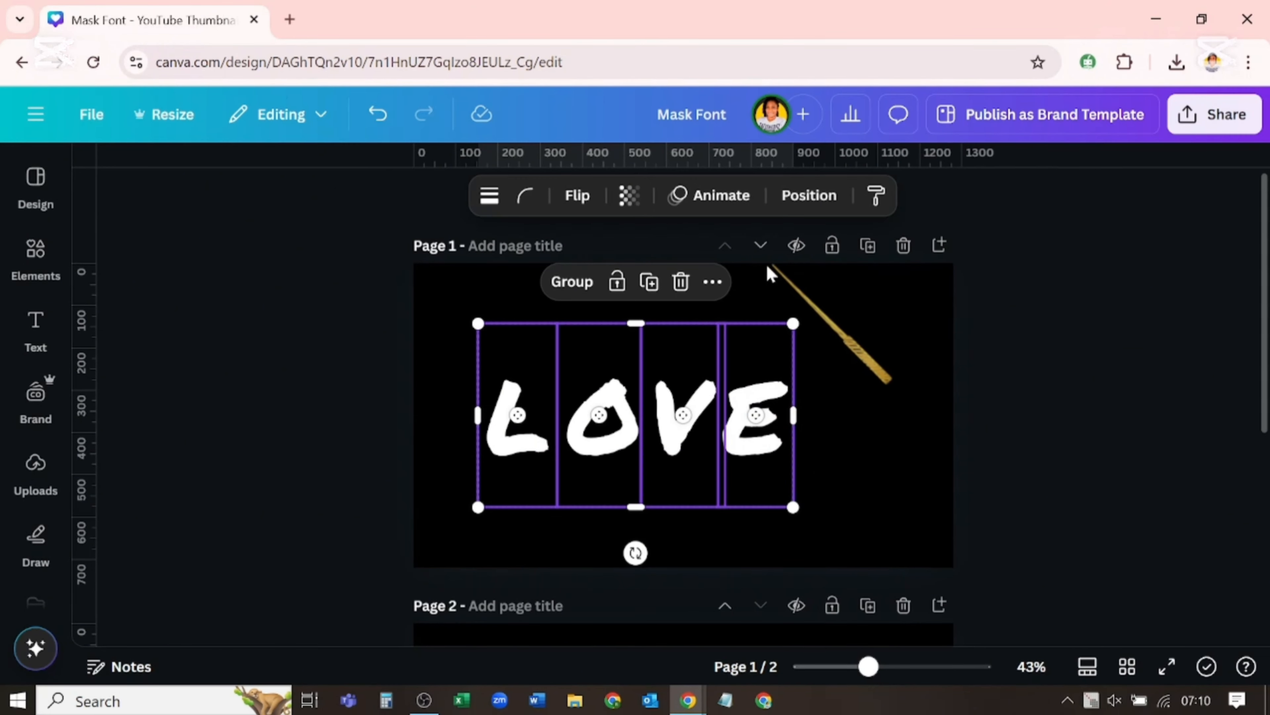
pyautogui.click(802, 197)
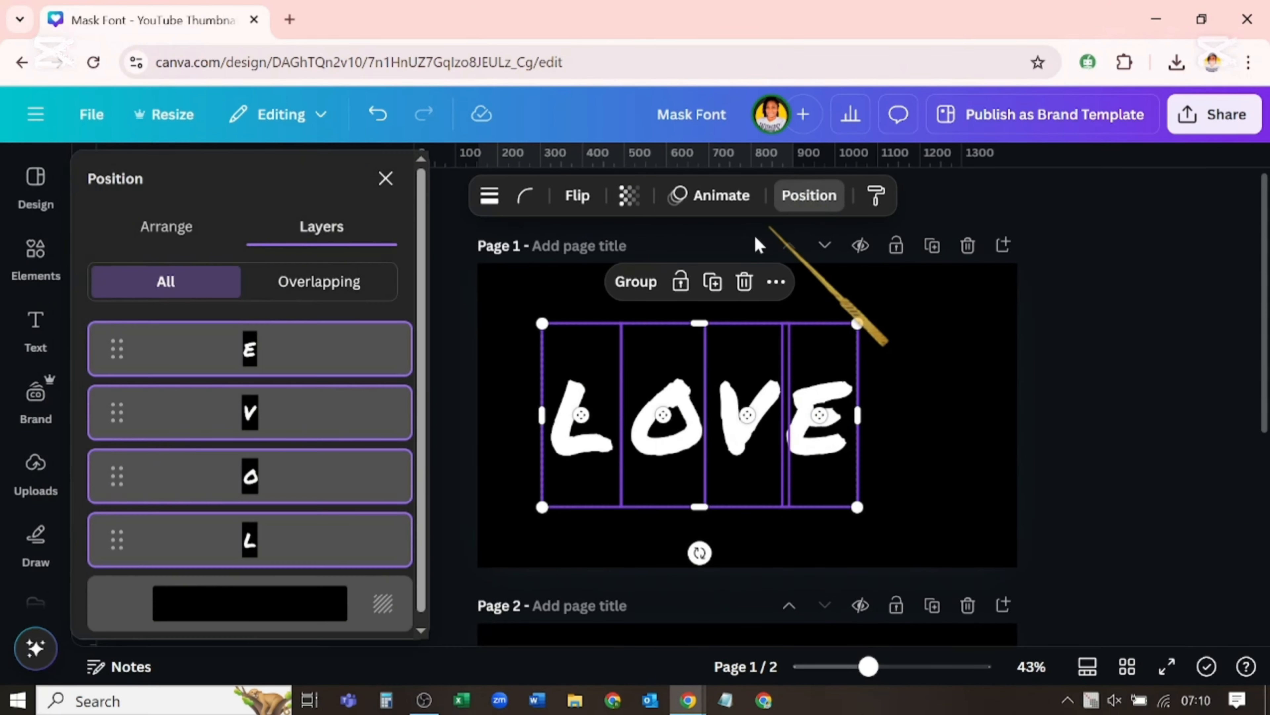
pyautogui.click(164, 229)
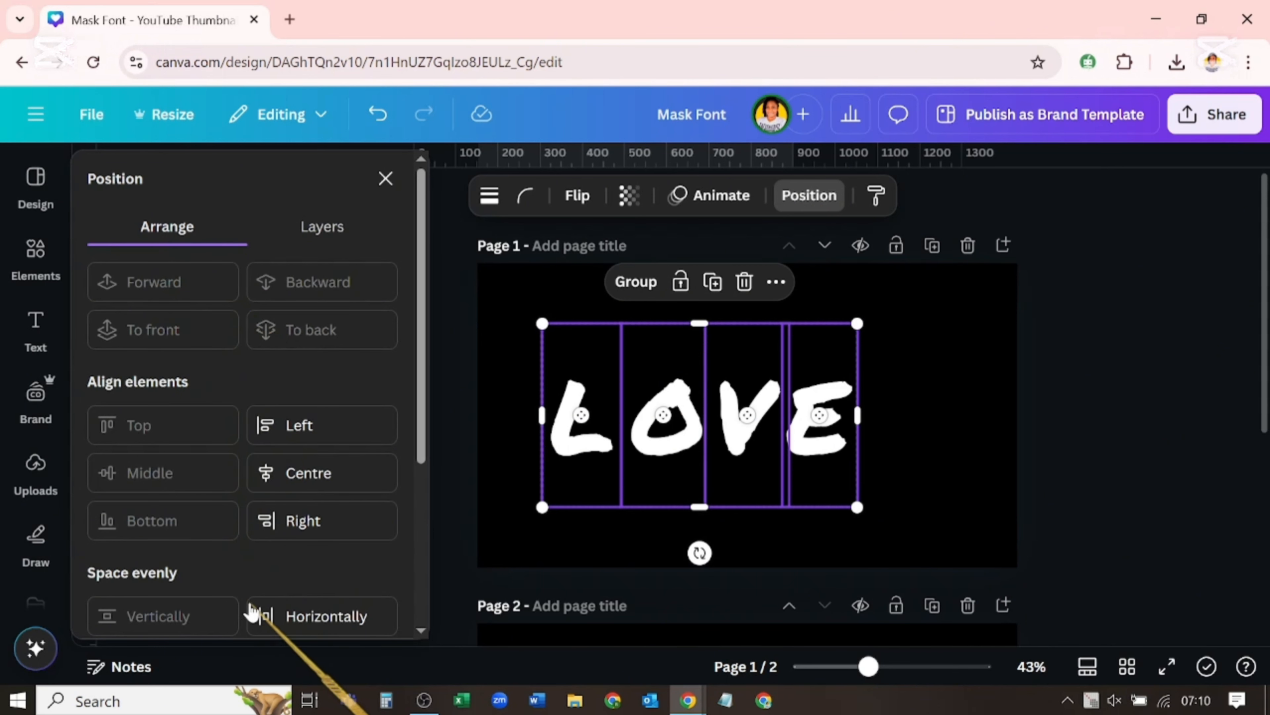
pyautogui.click(263, 614)
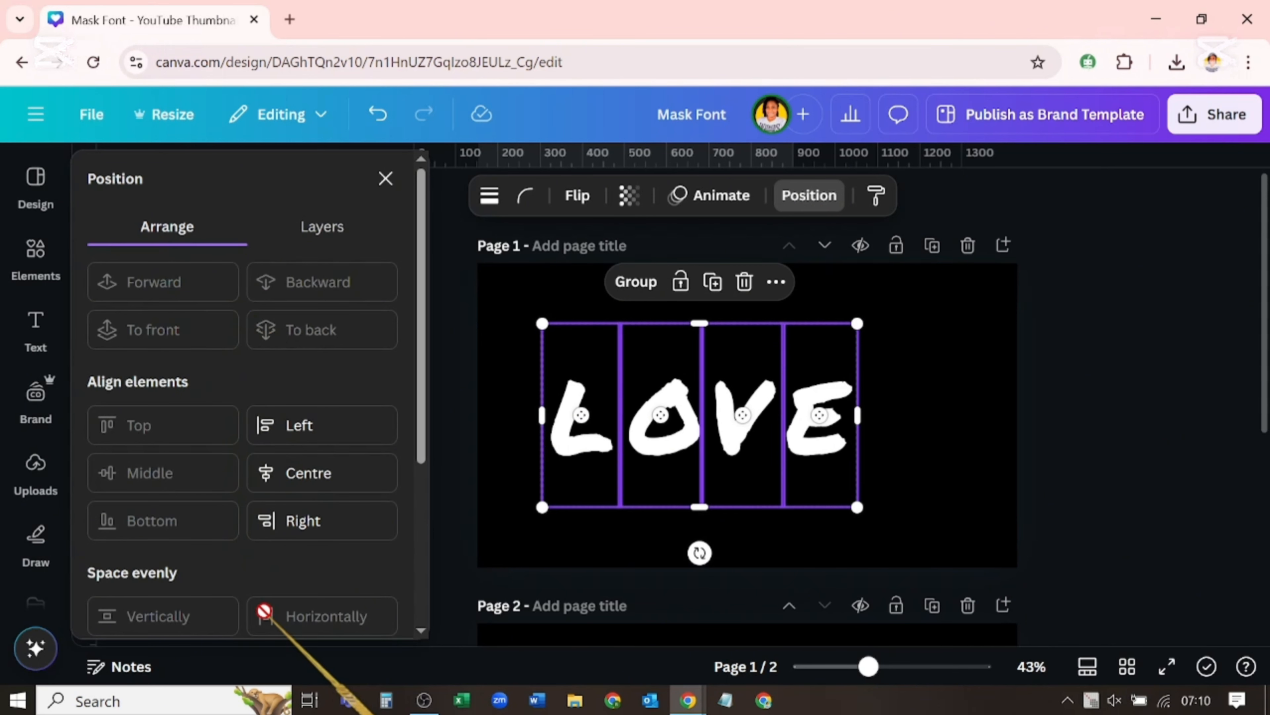
# Step: Enlarge the four letter images together until they fill the height and nearly the full width of page 1
pyautogui.moveTo(605, 400); pyautogui.dragTo(589, 341)
pyautogui.moveTo(842, 447); pyautogui.dragTo(1009, 545)
pyautogui.moveTo(524, 545); pyautogui.dragTo(487, 567)
pyautogui.moveTo(764, 470); pyautogui.dragTo(762, 471)
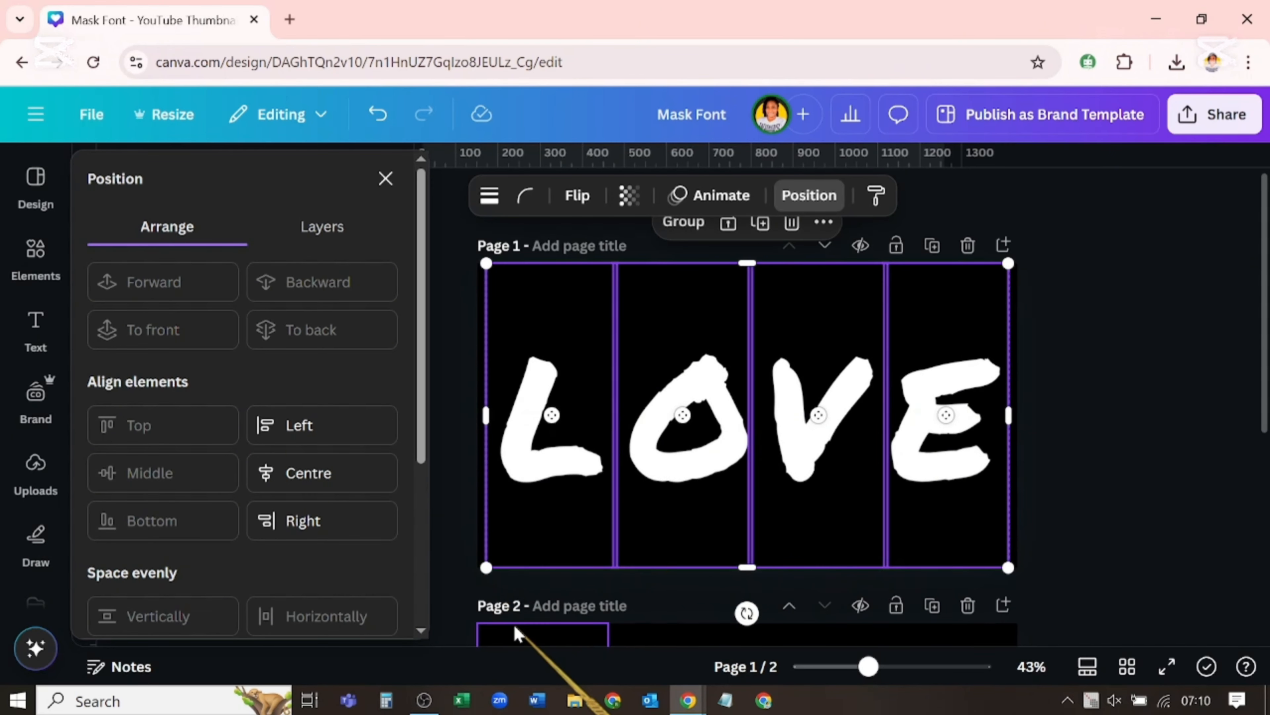
pyautogui.click(515, 631)
# Step: Generate a custom mockup template from the L image and apply the result with sky and grass filling the letter
pyautogui.click(534, 522)
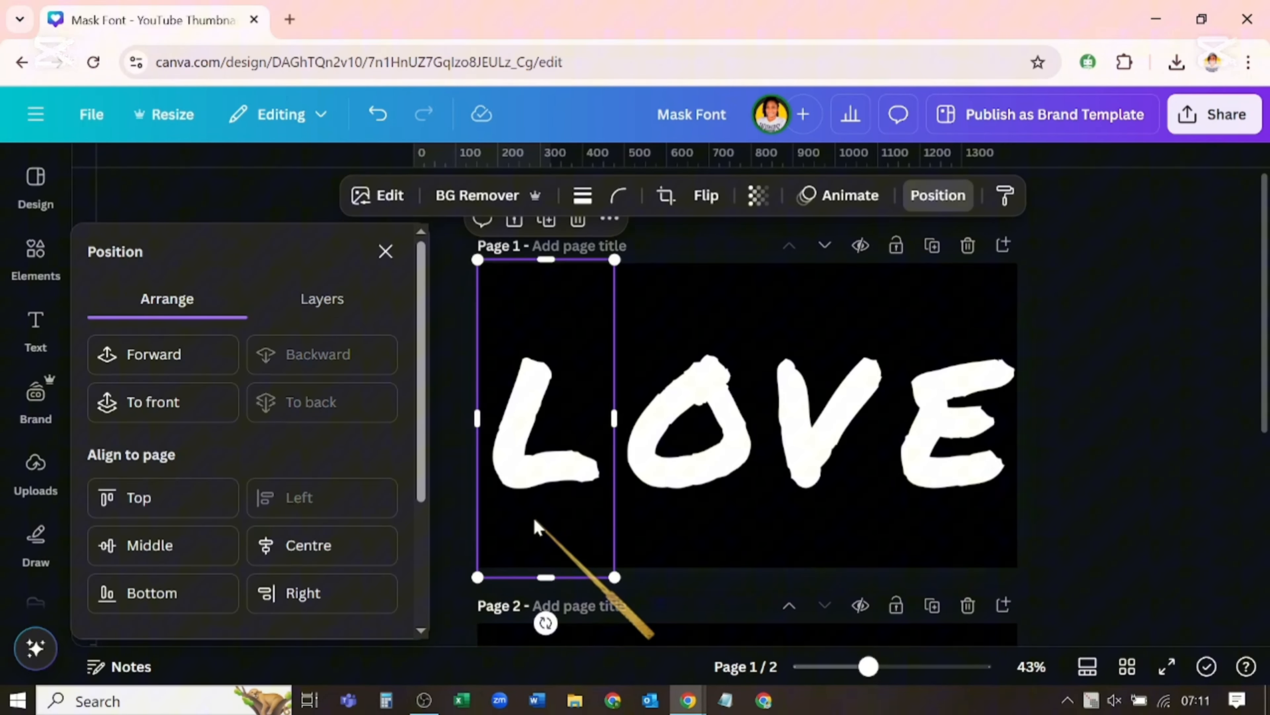
pyautogui.click(376, 197)
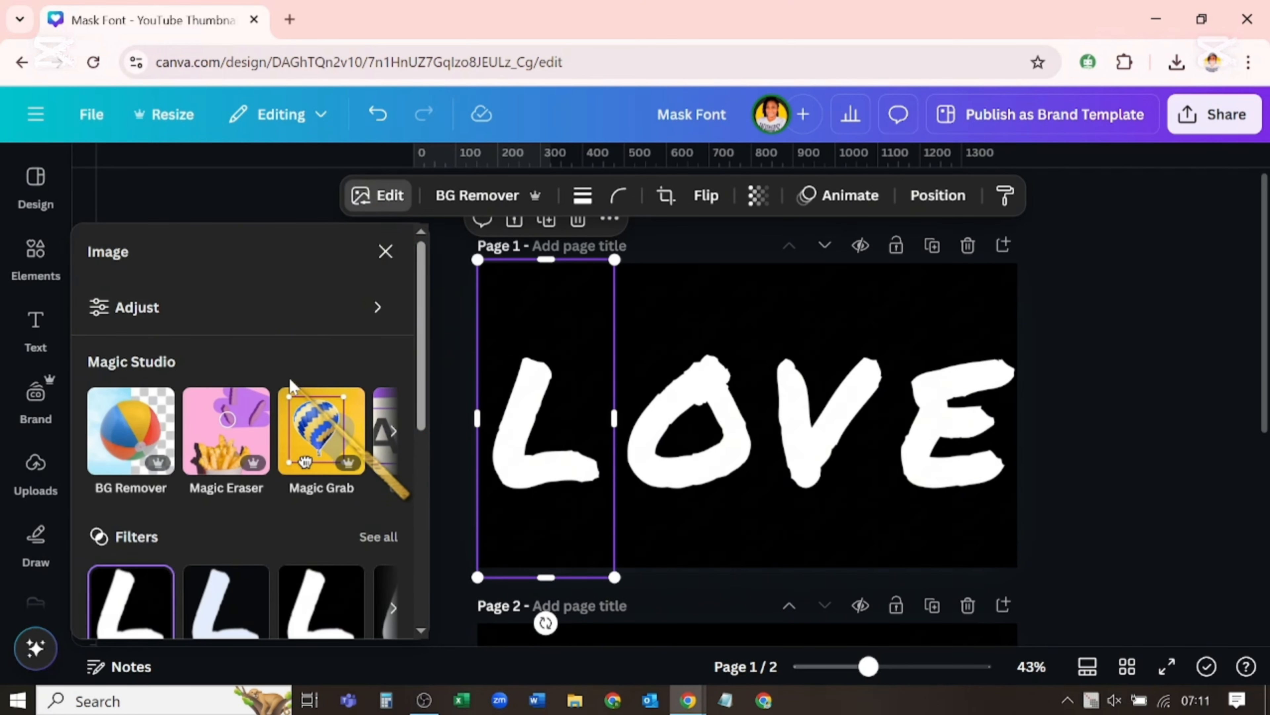
pyautogui.scroll(-4, 289, 393)
pyautogui.scroll(-4, 288, 402)
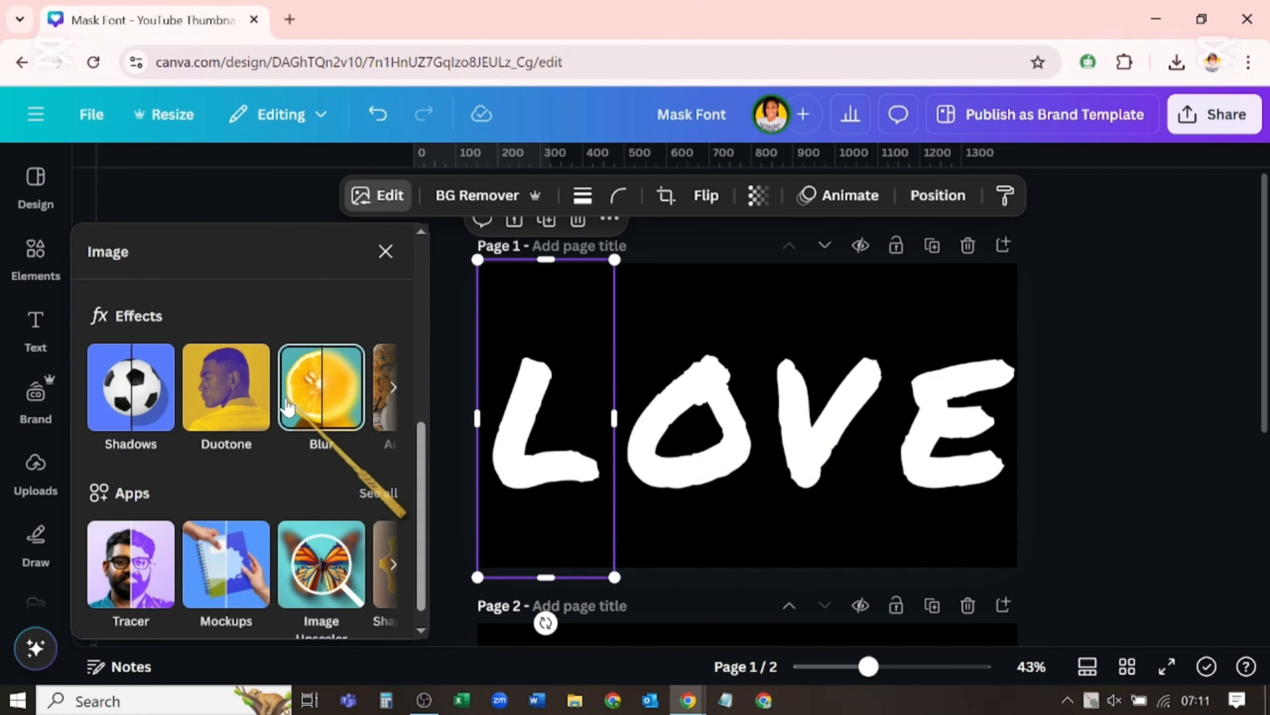
pyautogui.click(231, 571)
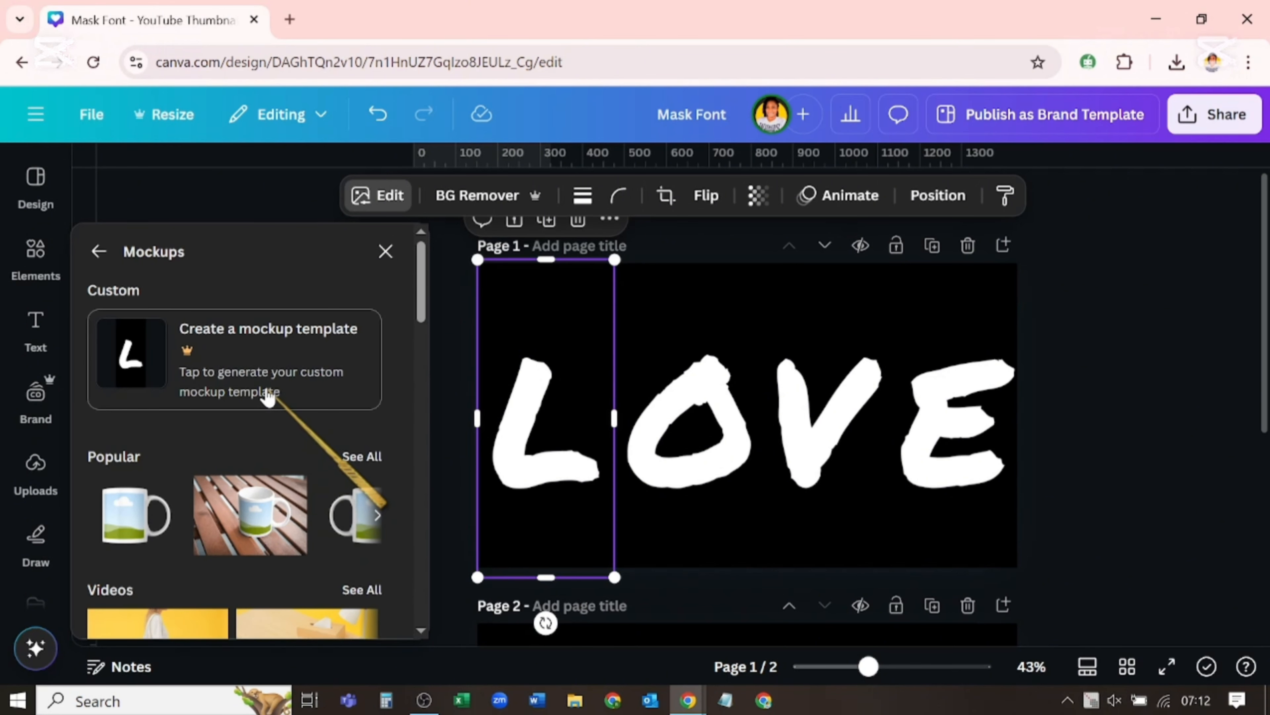
pyautogui.click(269, 395)
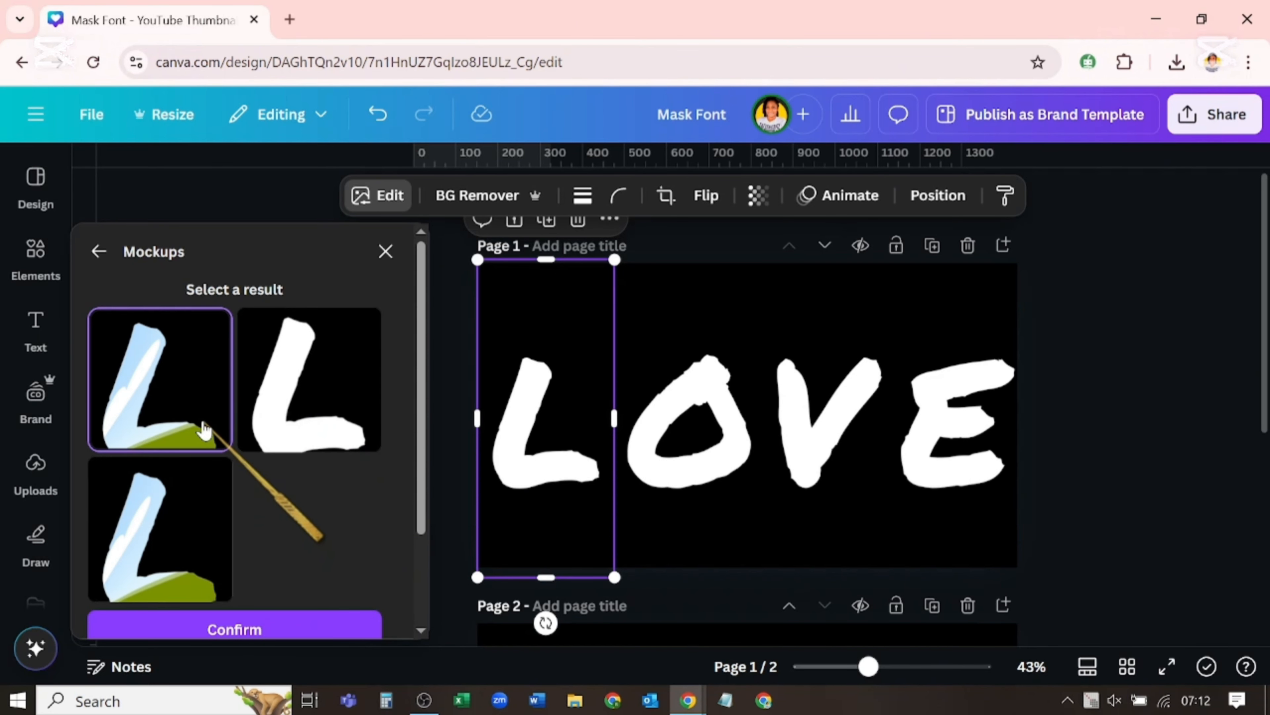
pyautogui.click(212, 623)
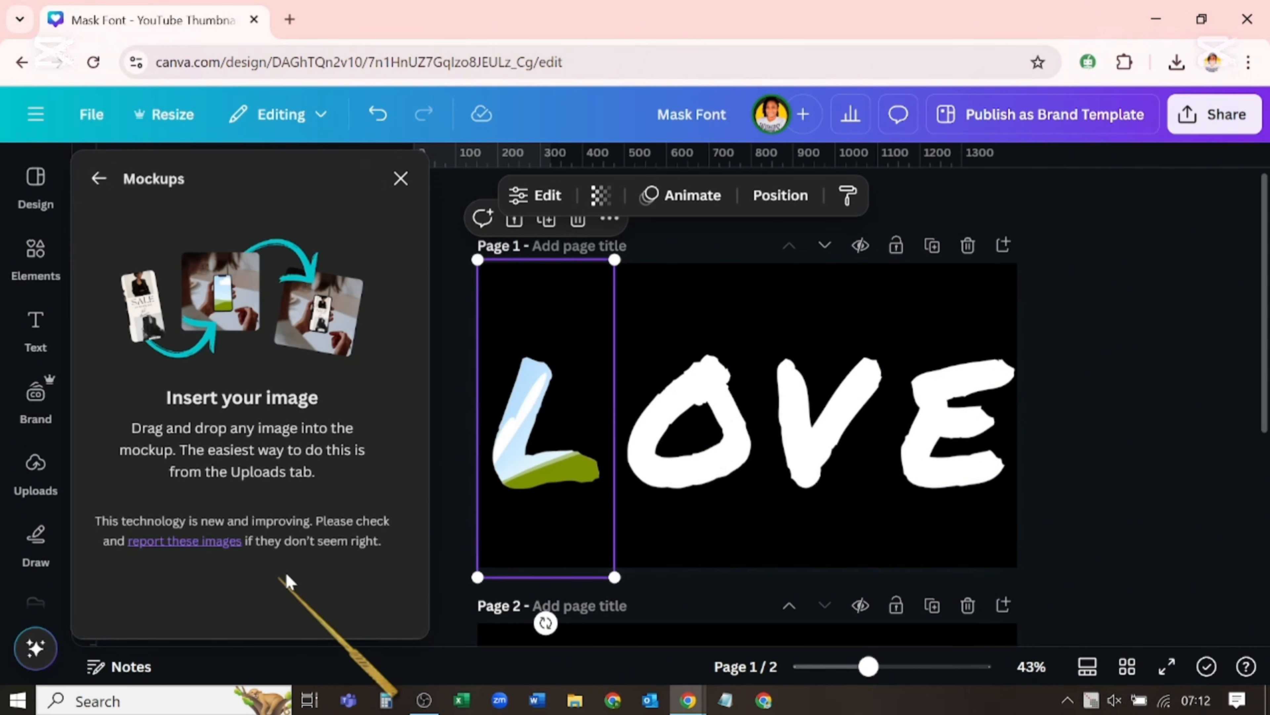
# Step: Create a mockup template from the O image, using the result with both sky and green grass inside the letter
pyautogui.click(653, 470)
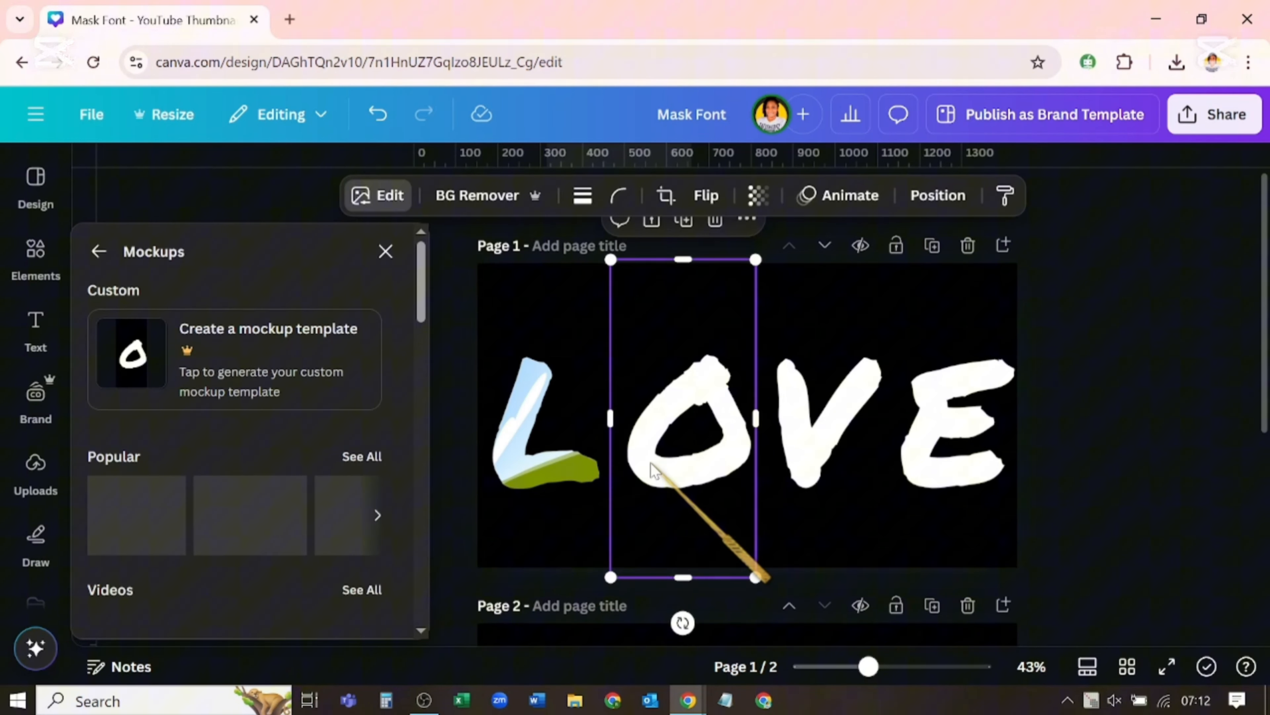
pyautogui.click(353, 398)
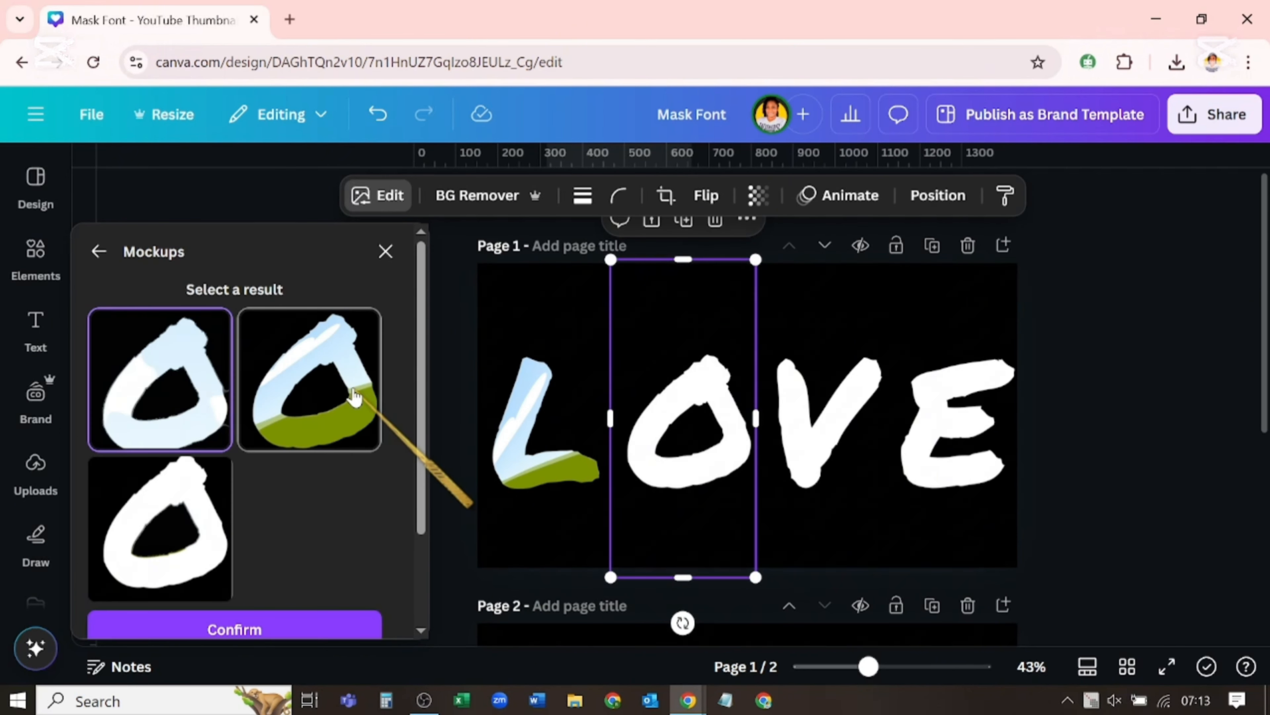
pyautogui.click(353, 405)
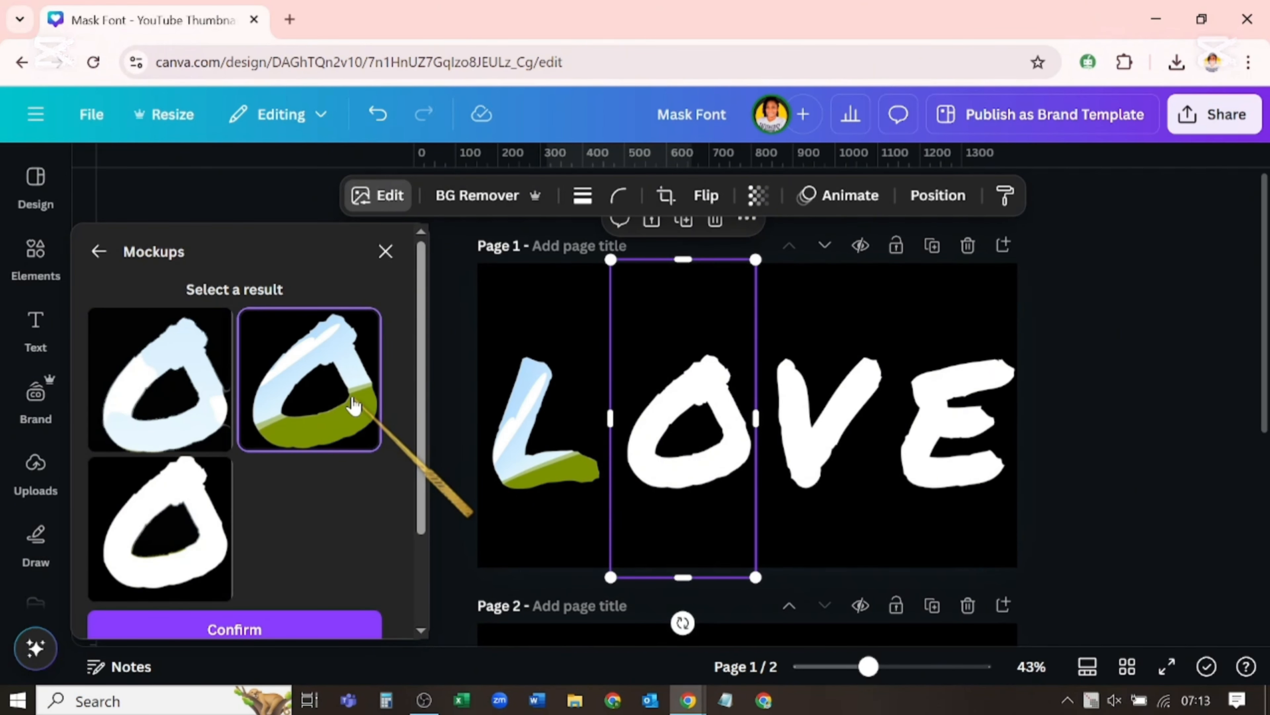
pyautogui.click(283, 632)
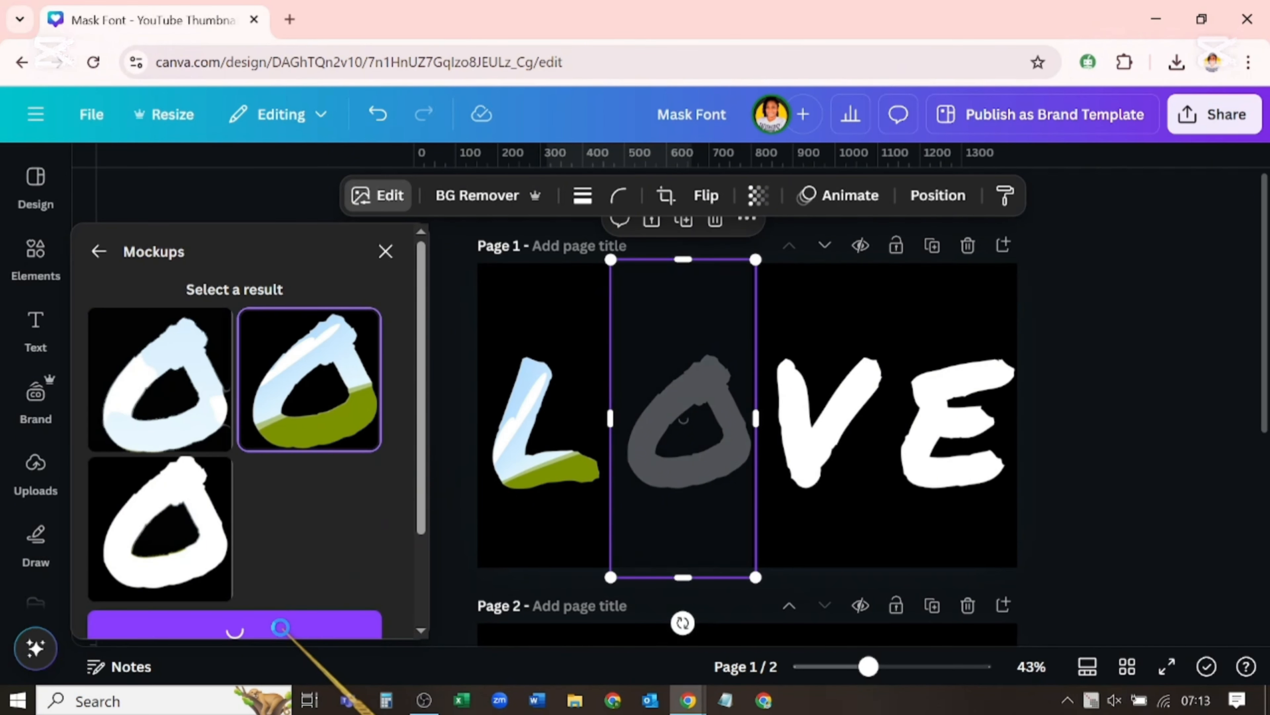
# Step: Turn the V image into a custom mockup template with the sky-and-grass result
pyautogui.click(788, 427)
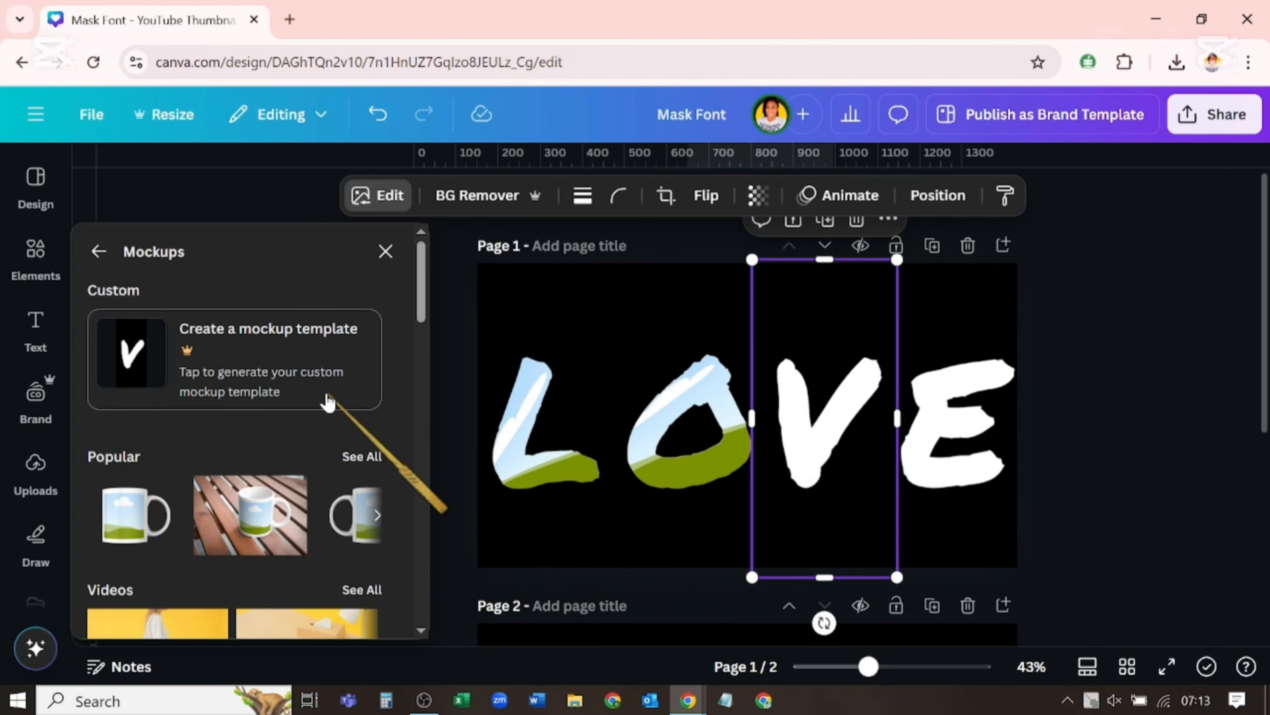
pyautogui.click(328, 400)
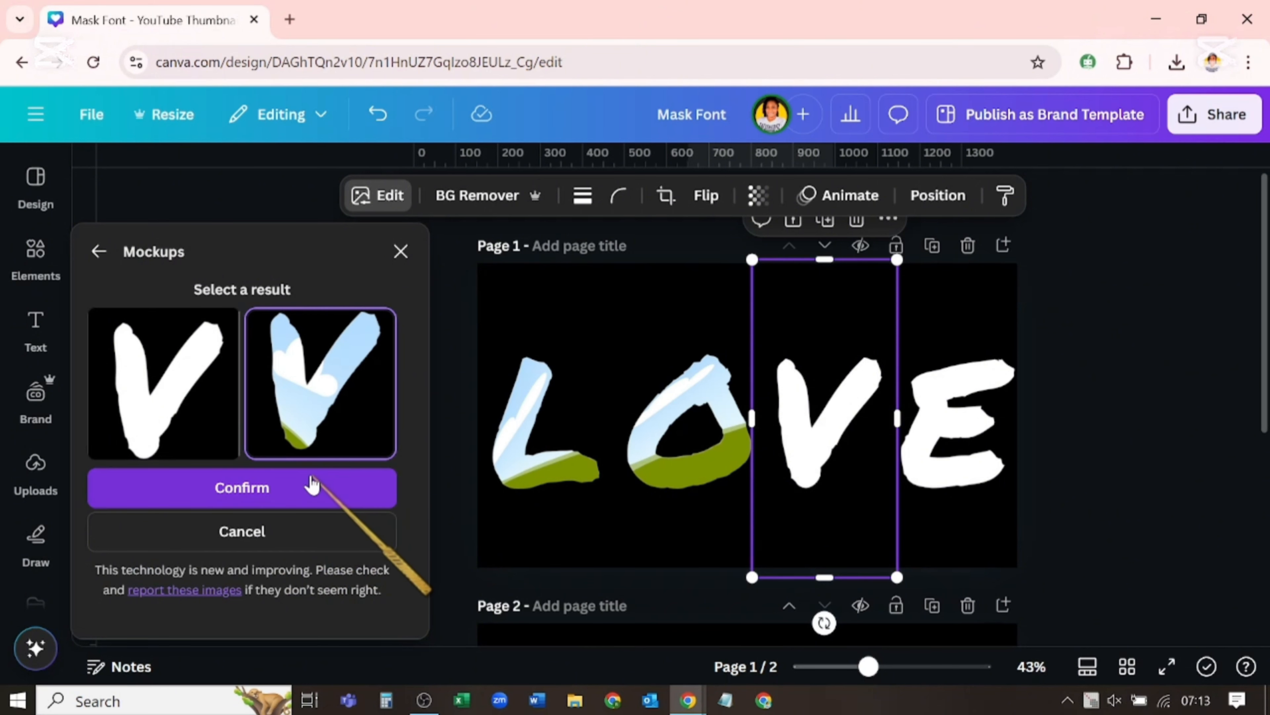
pyautogui.click(311, 486)
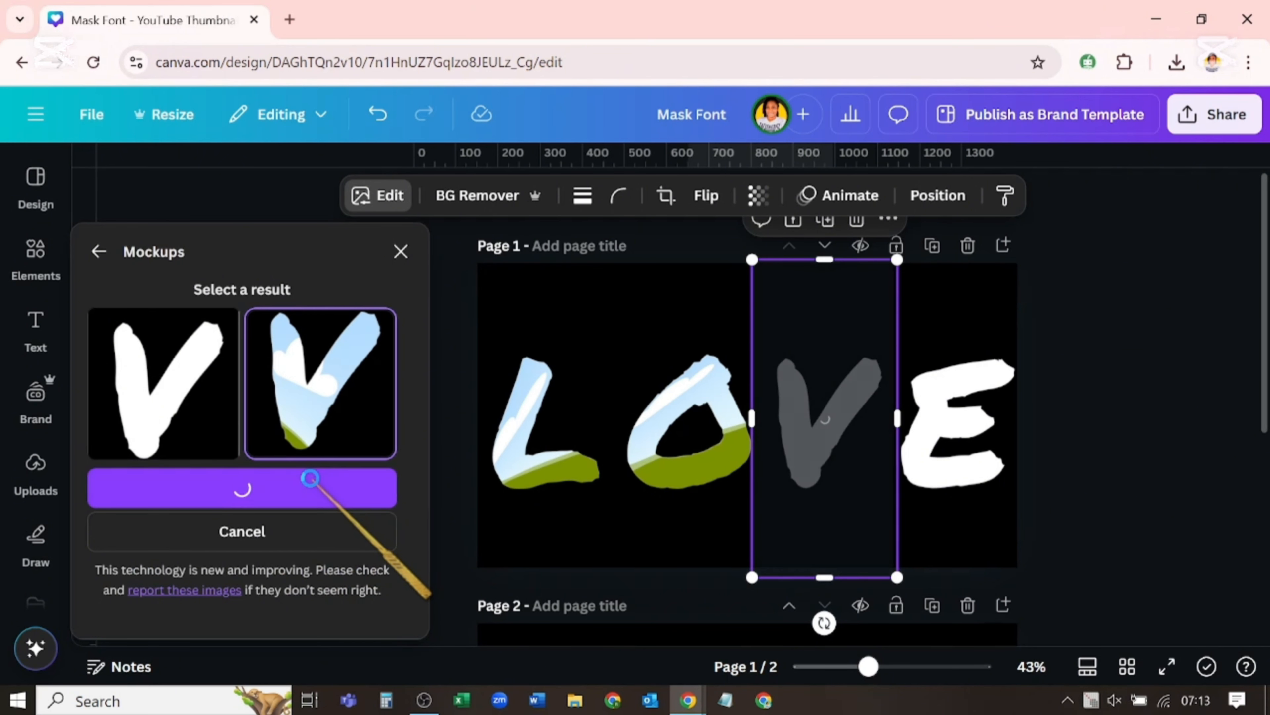
# Step: Generate a mockup template for the E image and confirm the result whose whole letter holds sky and grass
pyautogui.click(929, 409)
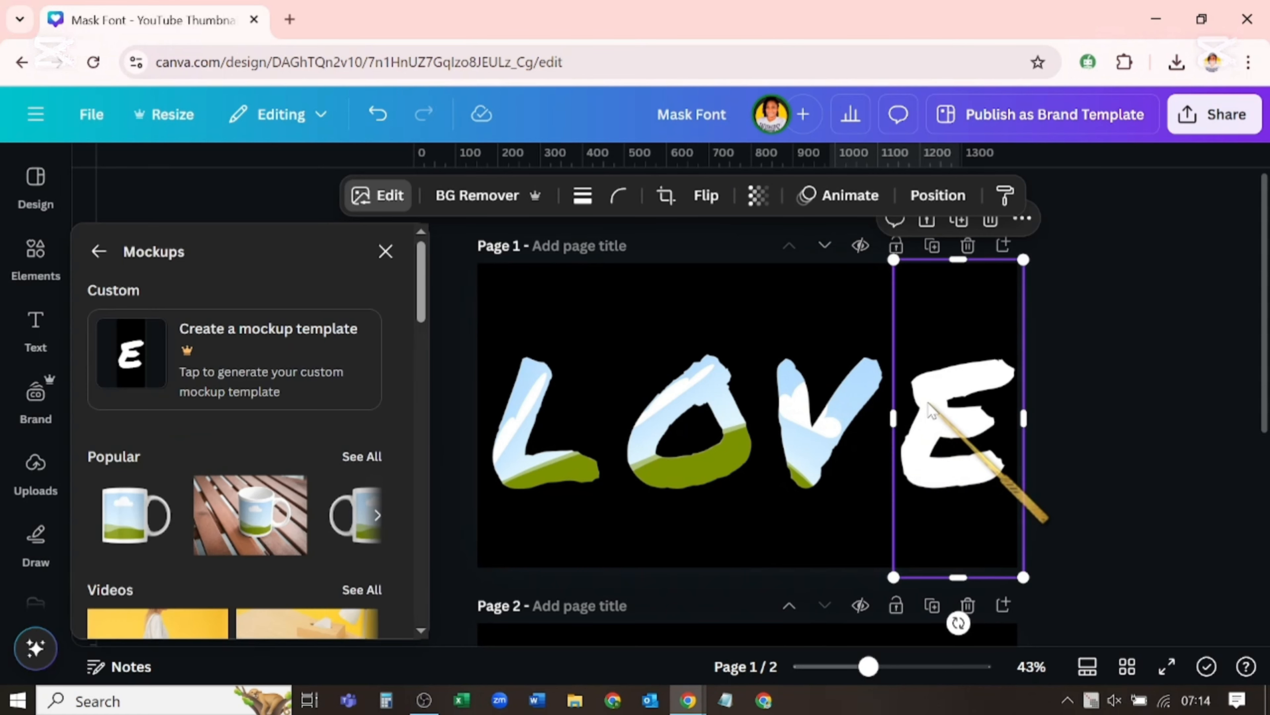
pyautogui.click(348, 400)
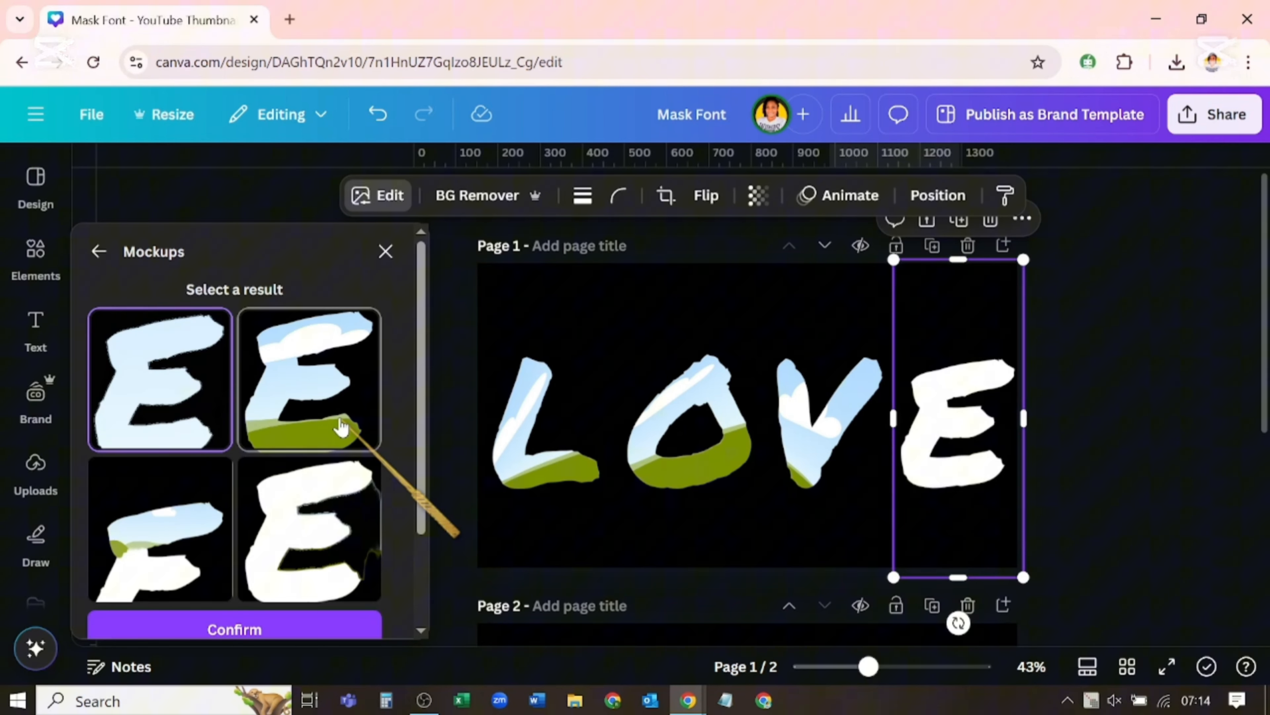
pyautogui.click(342, 427)
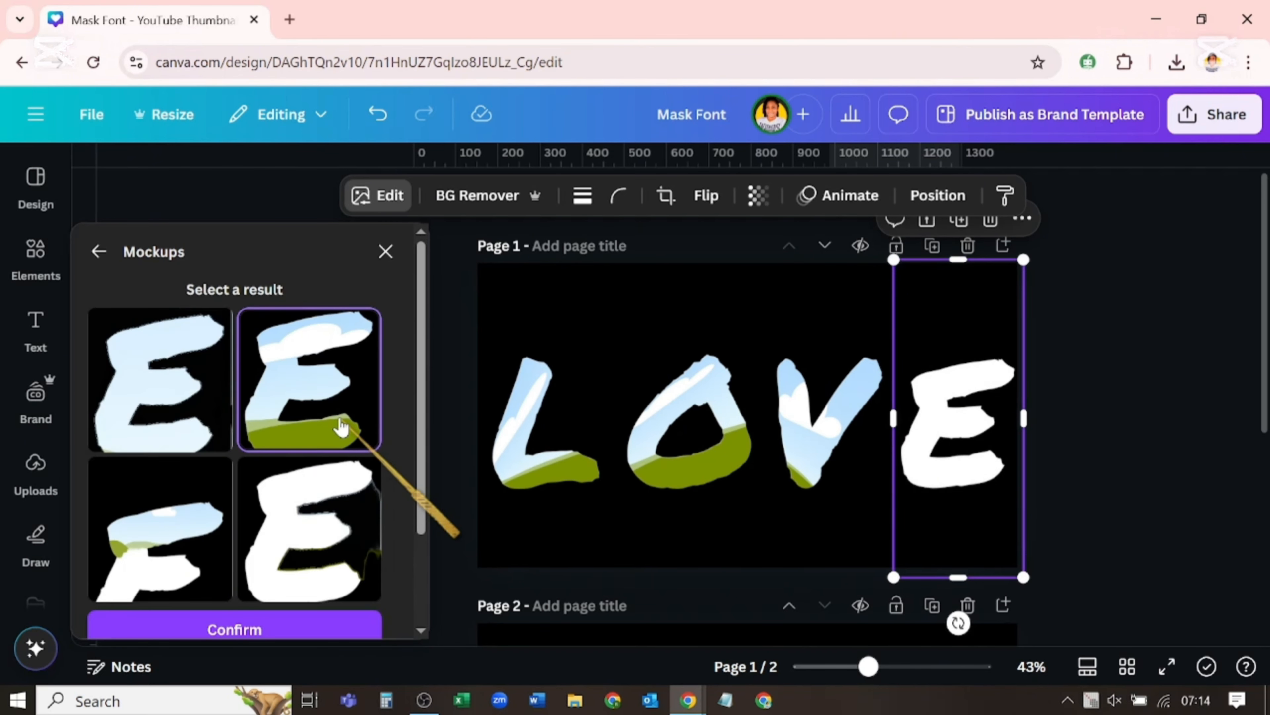
pyautogui.click(277, 629)
# Step: Fill the V with the girl-and-squirrel picture from the Models 4 Thumbnails folder and shift it slightly left to reframe her face
pyautogui.click(36, 465)
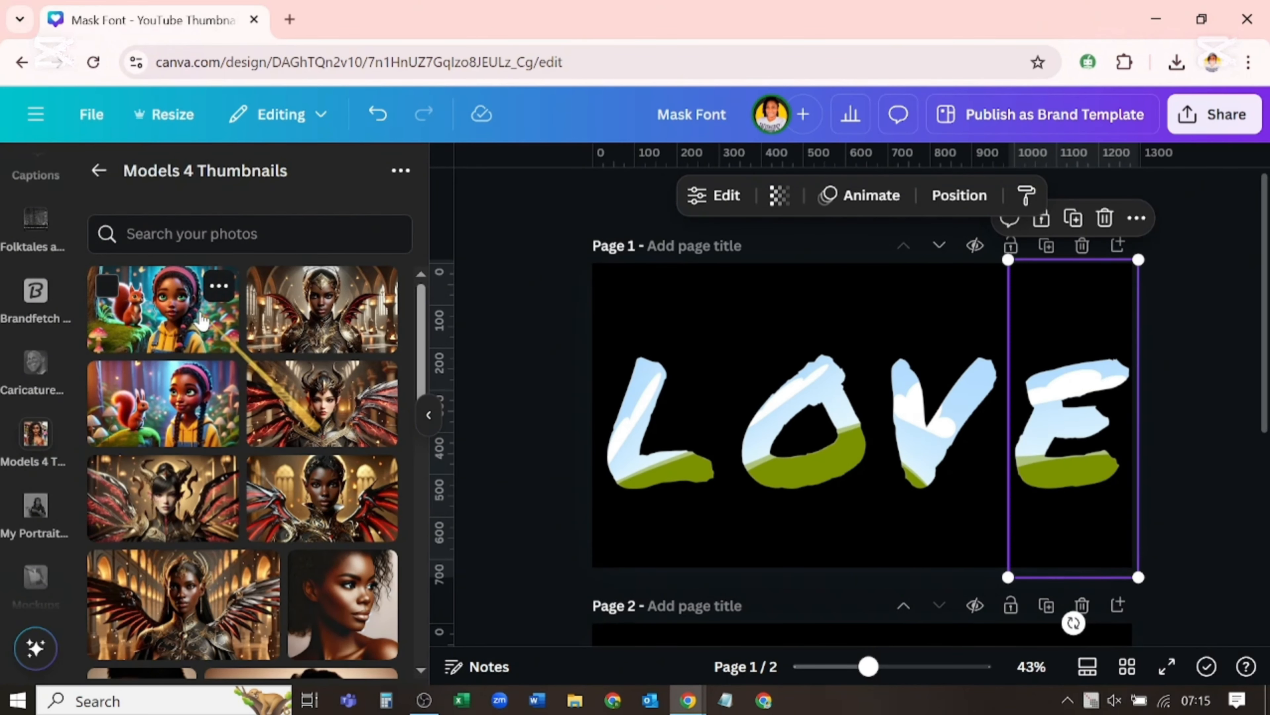
pyautogui.moveTo(201, 320); pyautogui.dragTo(918, 448)
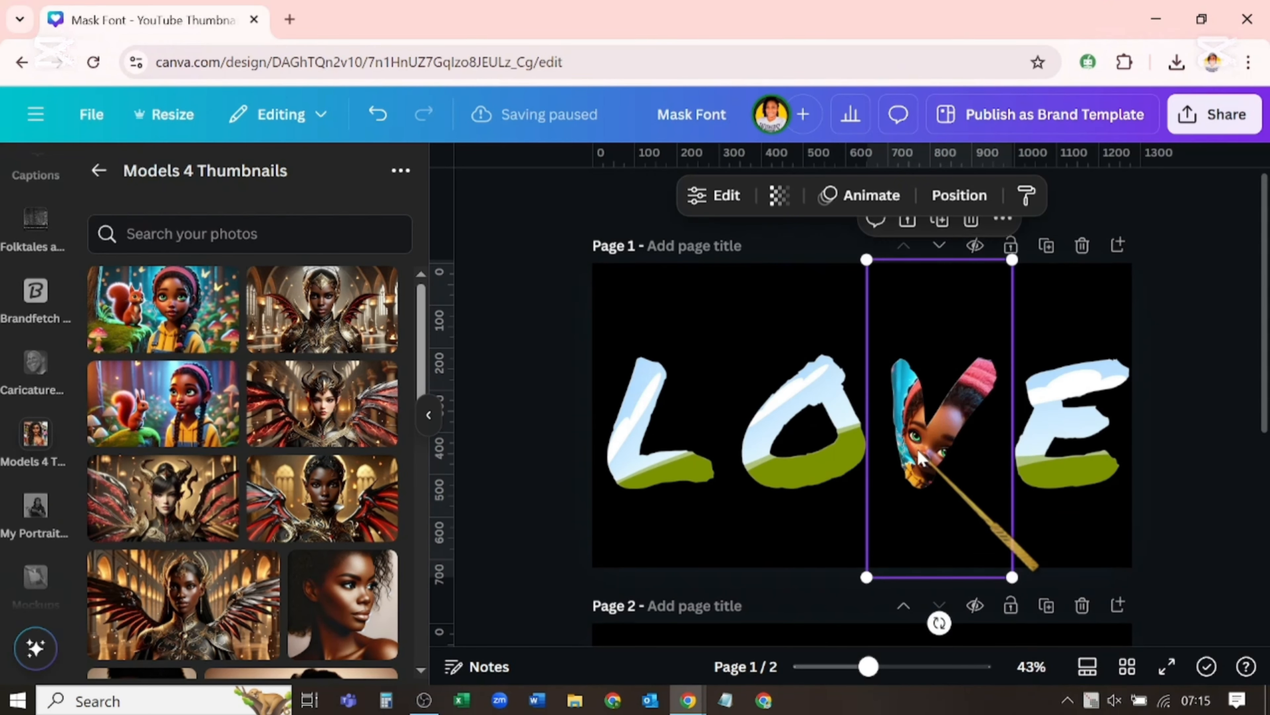
pyautogui.click(726, 196)
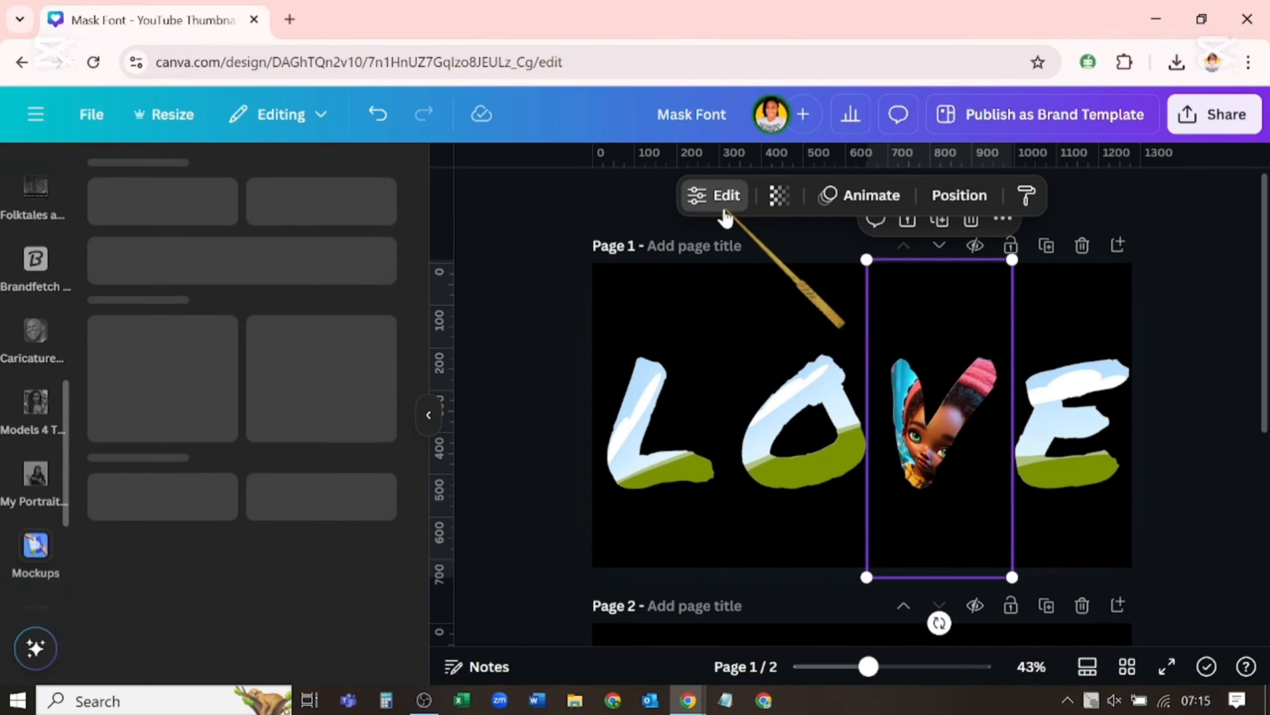
pyautogui.moveTo(304, 281); pyautogui.dragTo(286, 287)
pyautogui.click(289, 655)
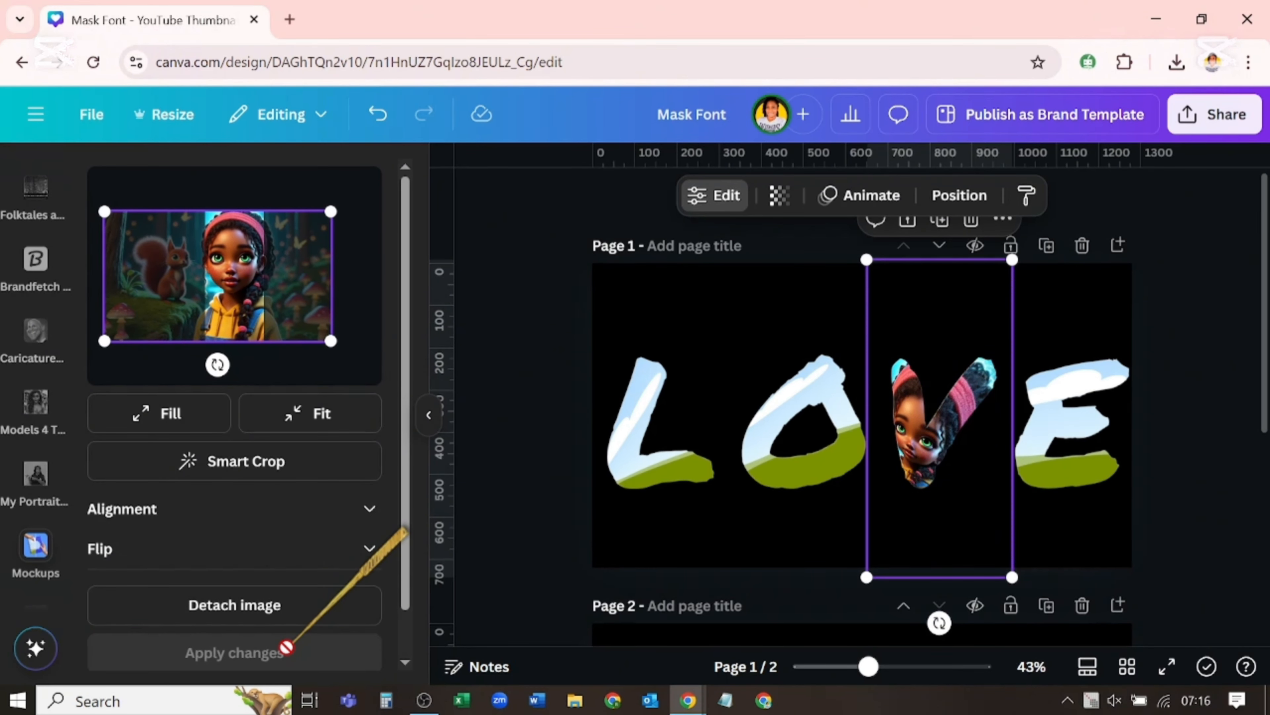
# Step: Fill the L with the horned, winged warrior picture from Models 4 Thumbnails and apply Smart Crop to it
pyautogui.click(35, 403)
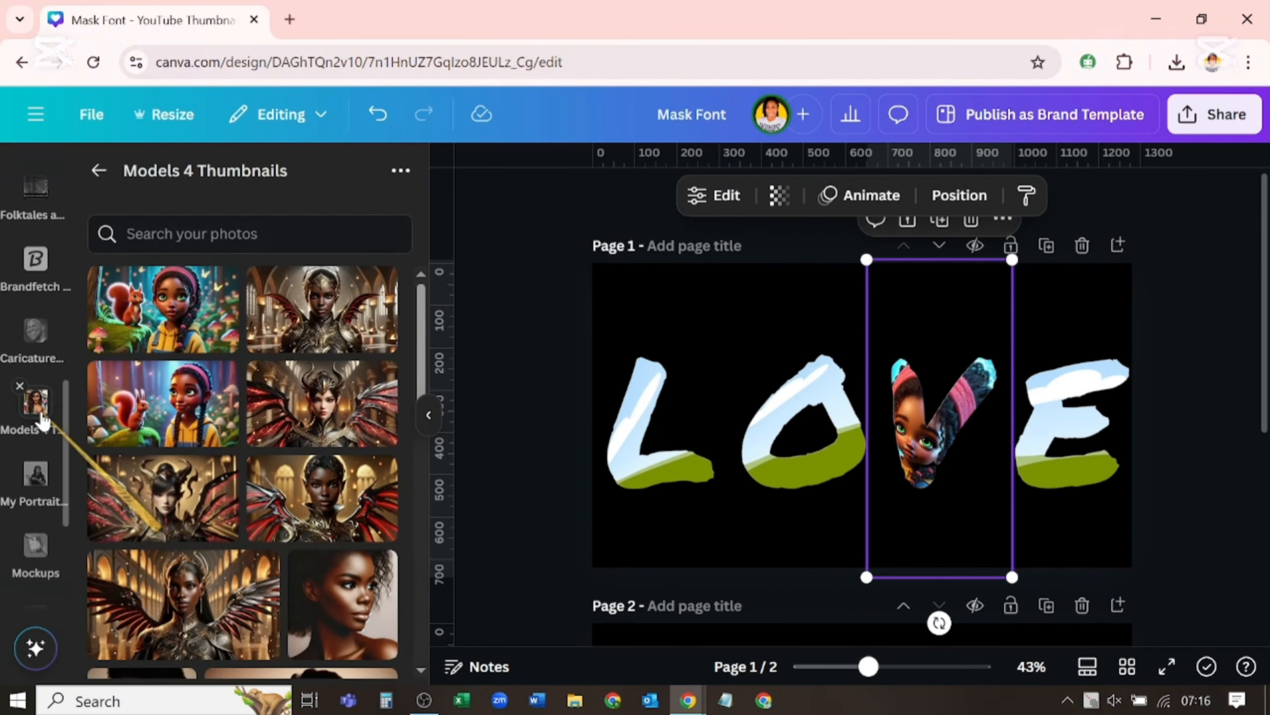
pyautogui.click(274, 413)
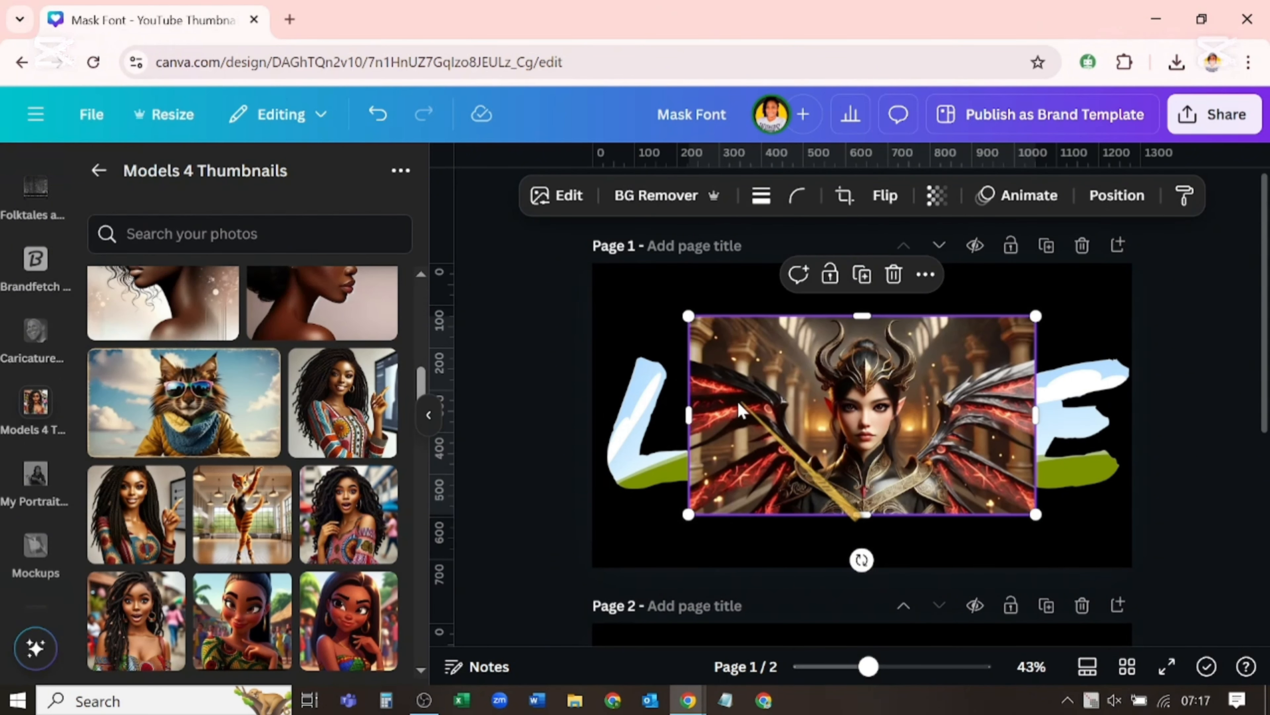
pyautogui.moveTo(740, 410); pyautogui.dragTo(639, 436)
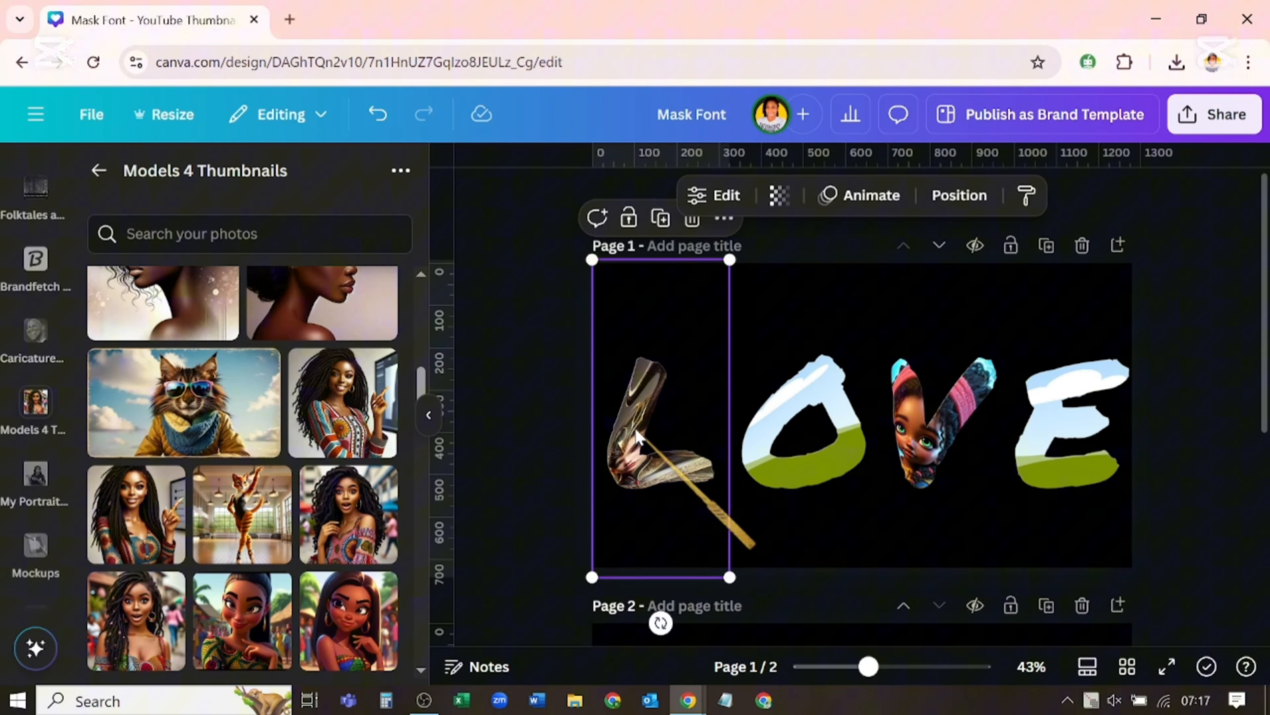
pyautogui.click(714, 197)
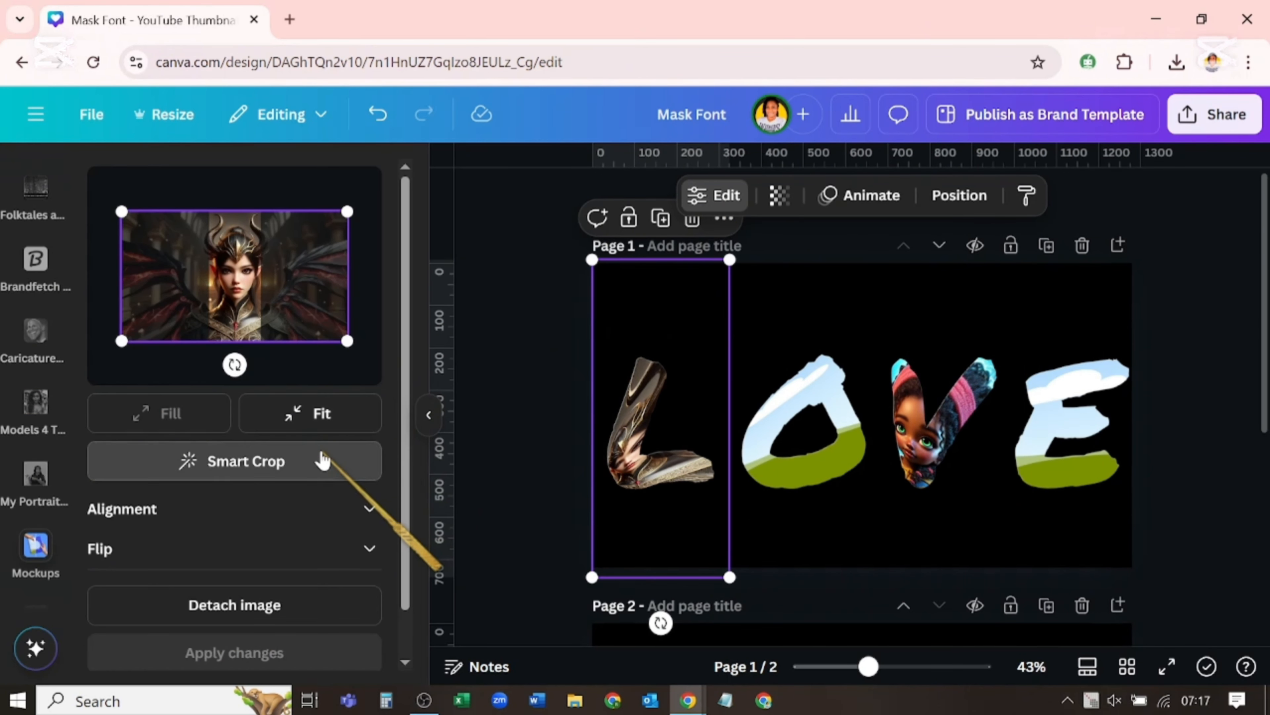
pyautogui.click(322, 459)
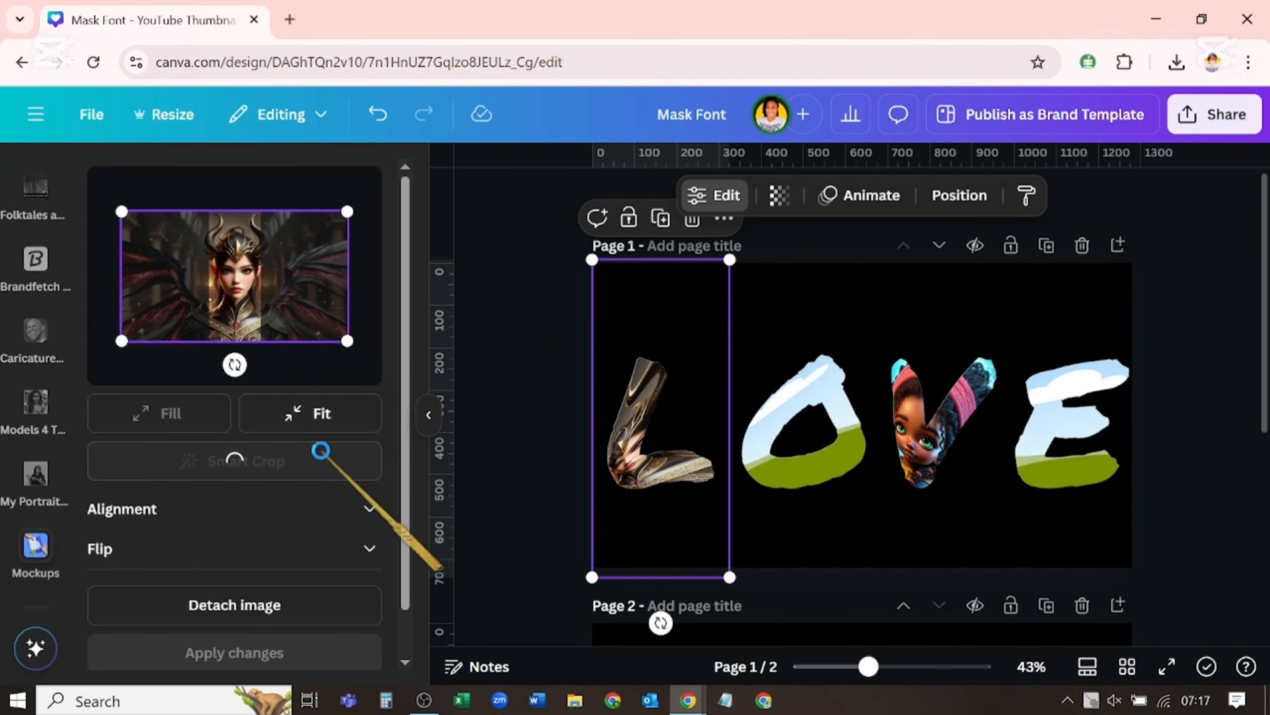
pyautogui.click(370, 511)
pyautogui.click(306, 602)
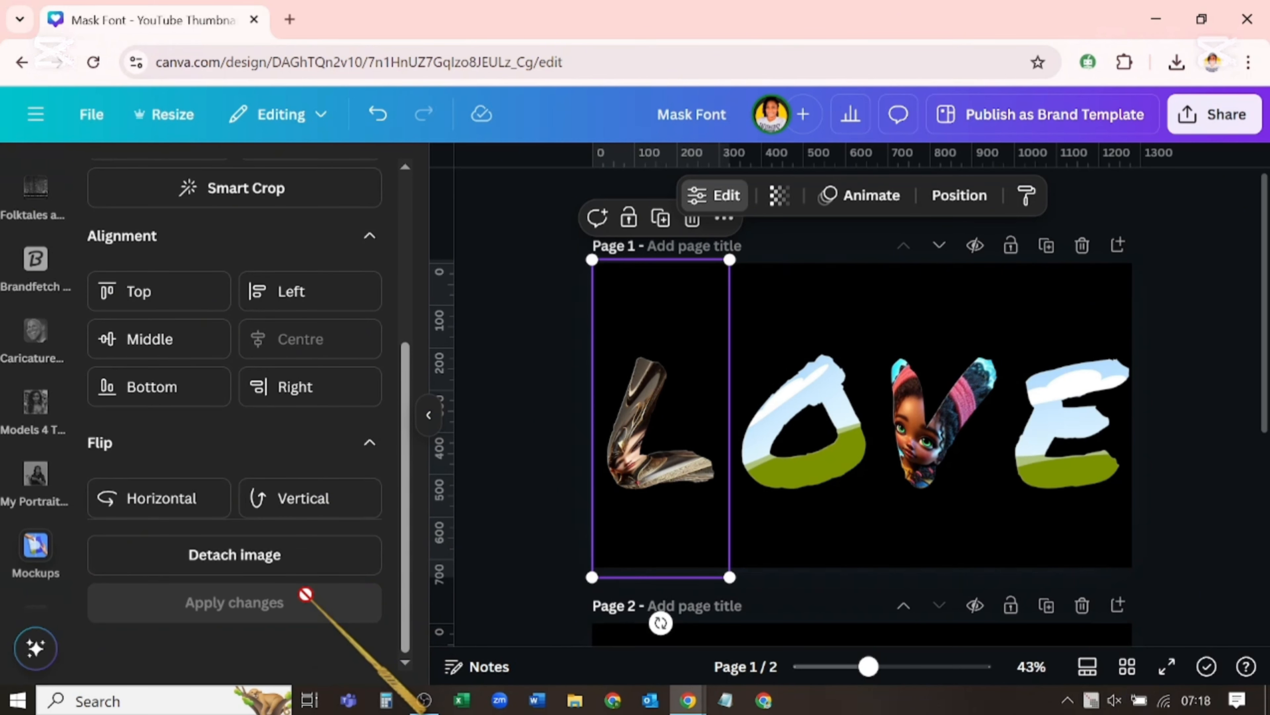